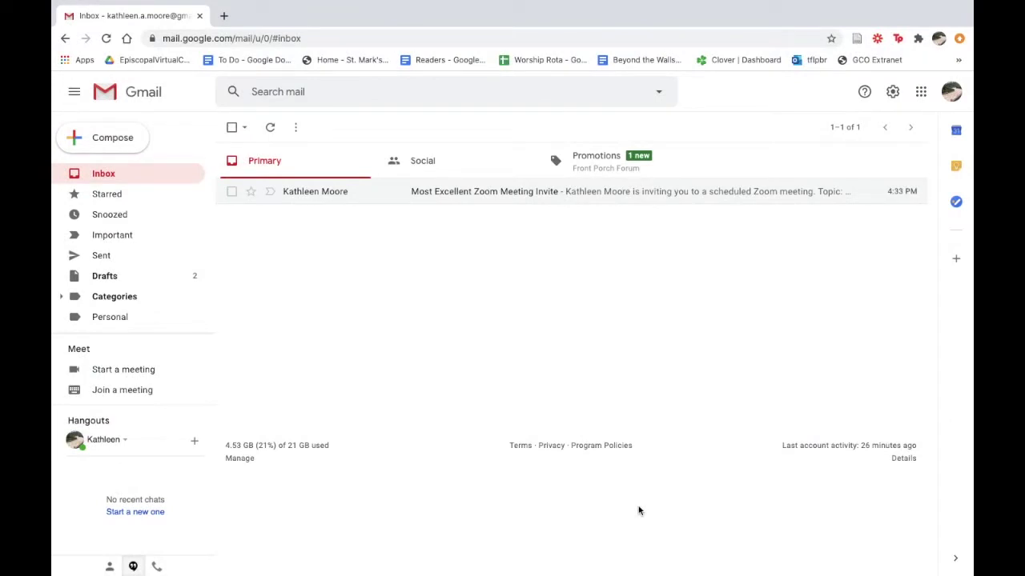
Step: Open the 'Most Excellent Zoom Meeting Invite' email and follow its us04web.zoom.us join link
click(519, 200)
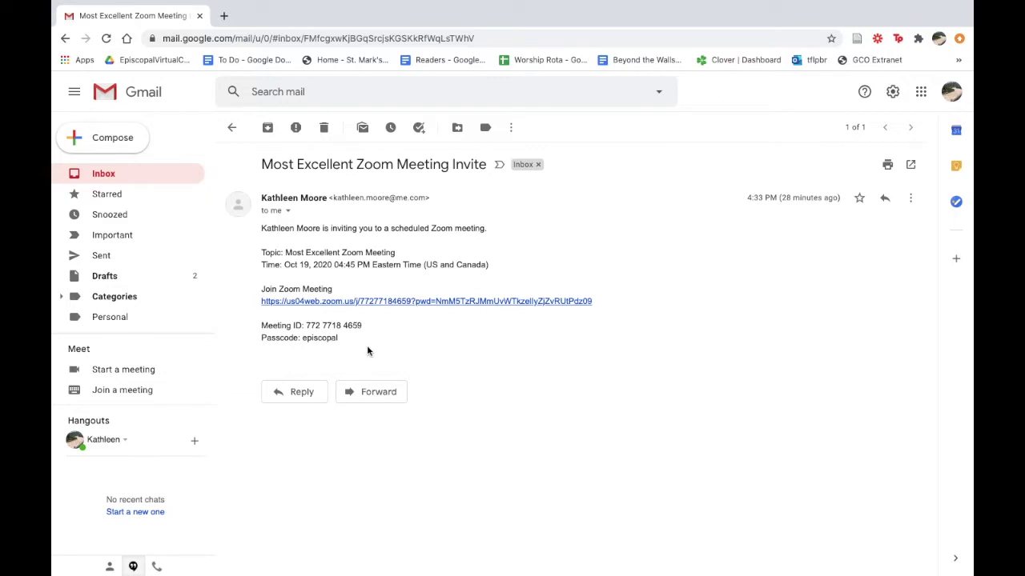
click(403, 304)
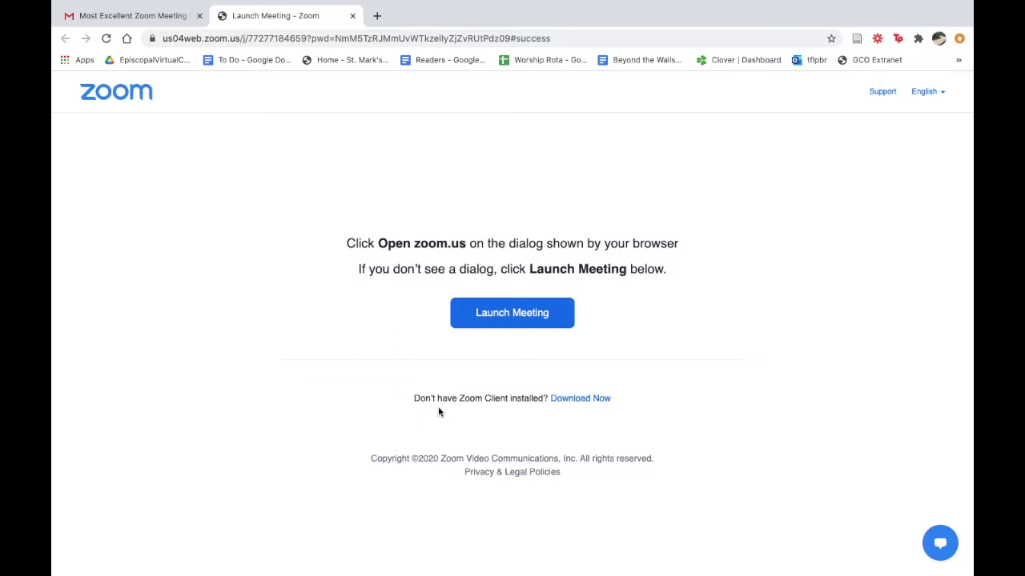
Step: Save Zoom.pkg to the Desktop, launch it, and continue past the installer's Introduction step
click(581, 397)
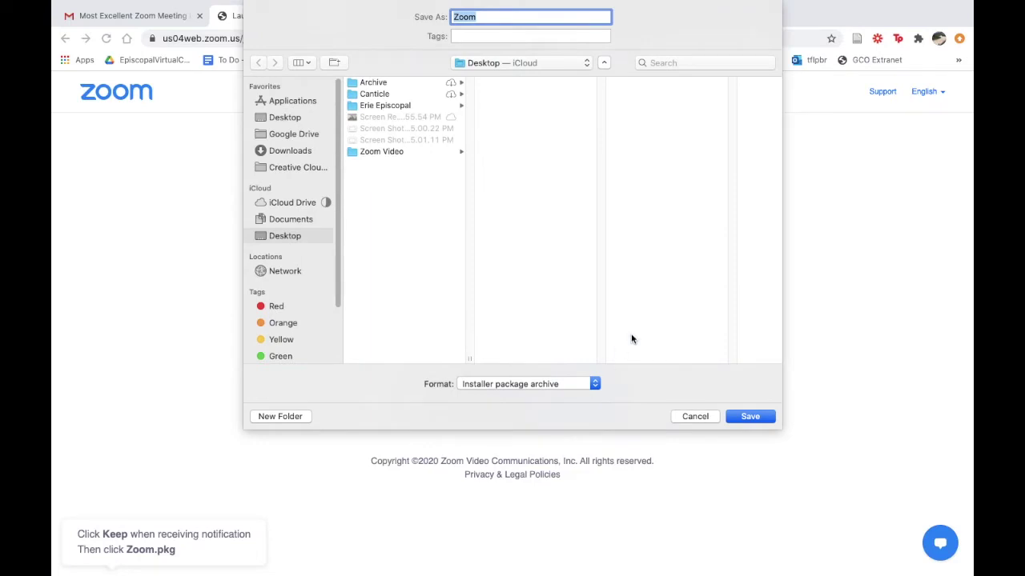
click(750, 415)
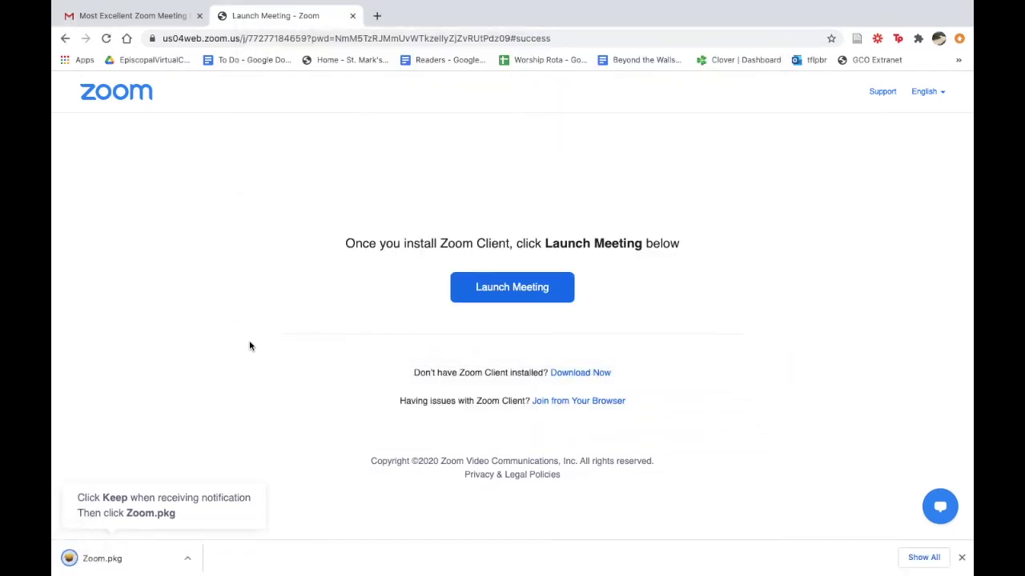
click(137, 558)
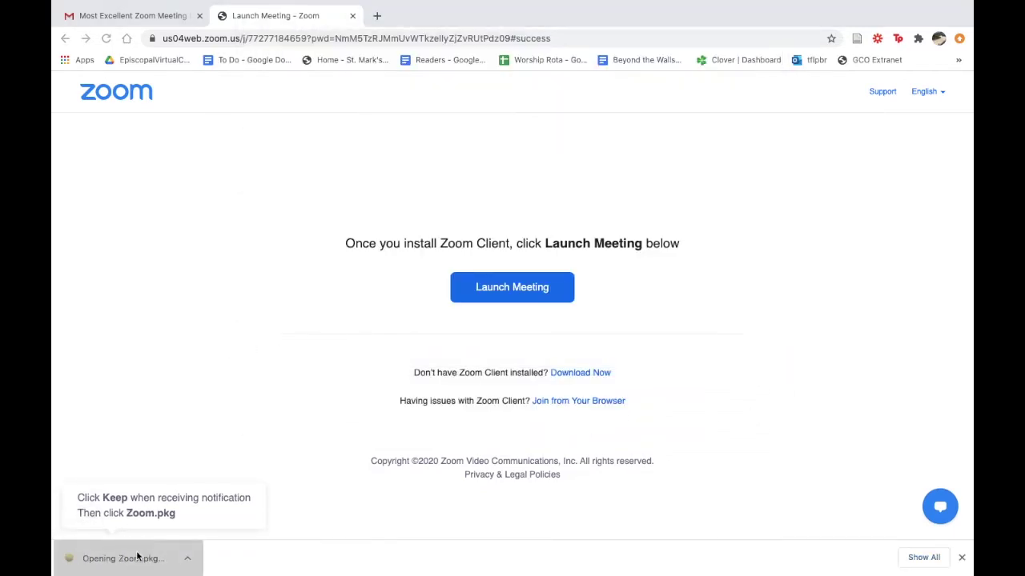
click(660, 374)
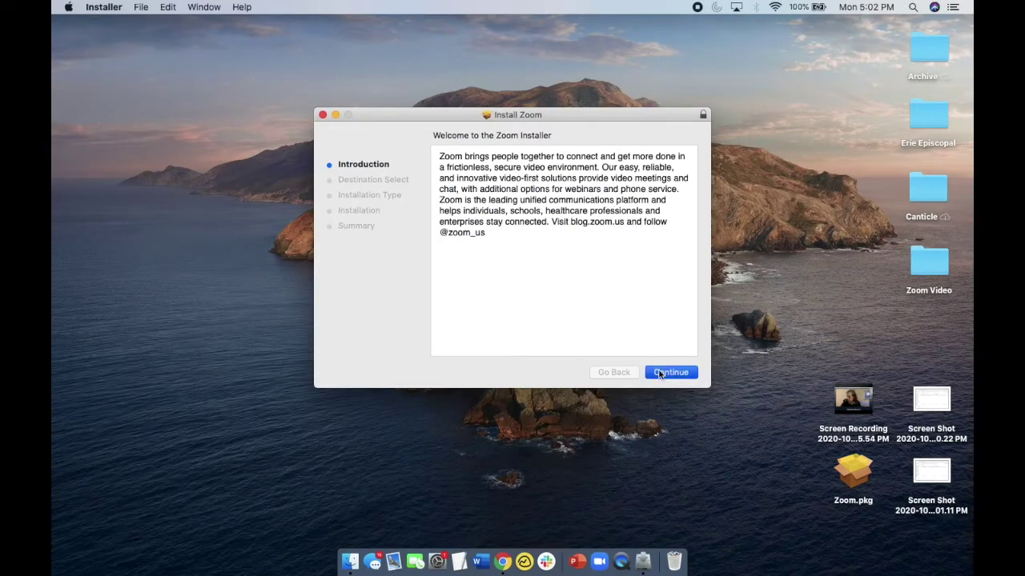
Step: Install Zoom, authorising with the account password, then close the installer once it succeeds
click(660, 372)
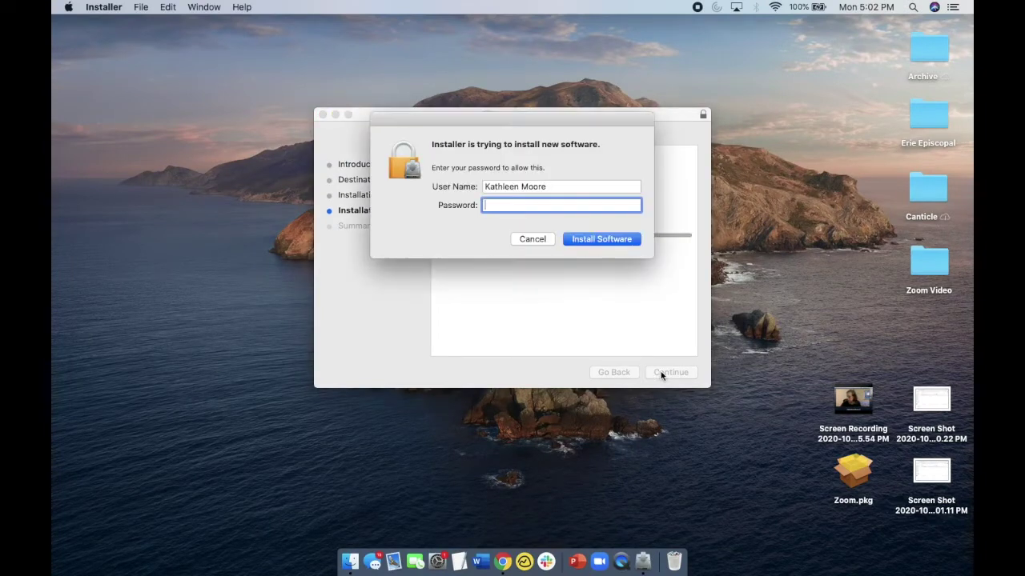
text(********)
key(Return)
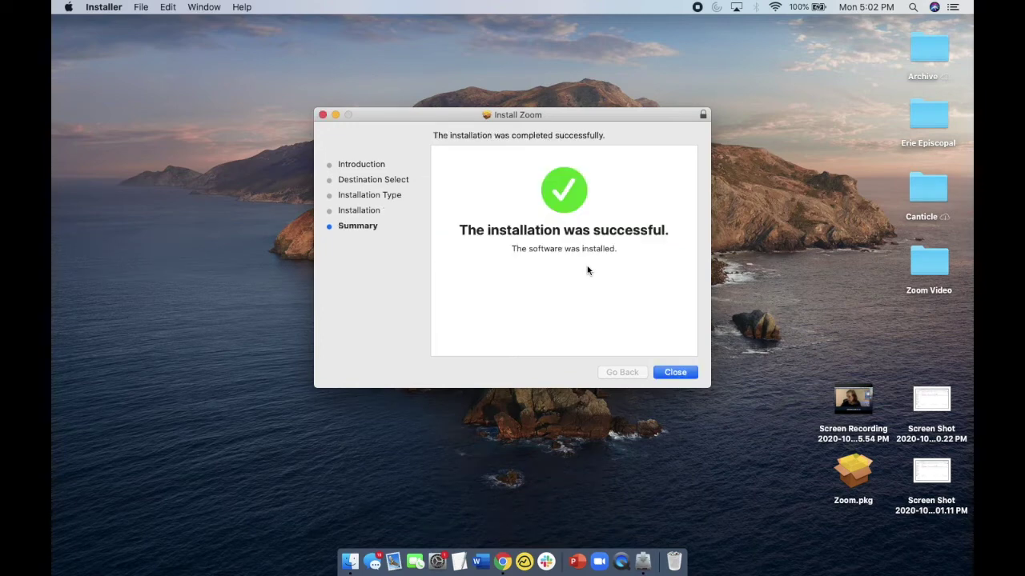
click(689, 374)
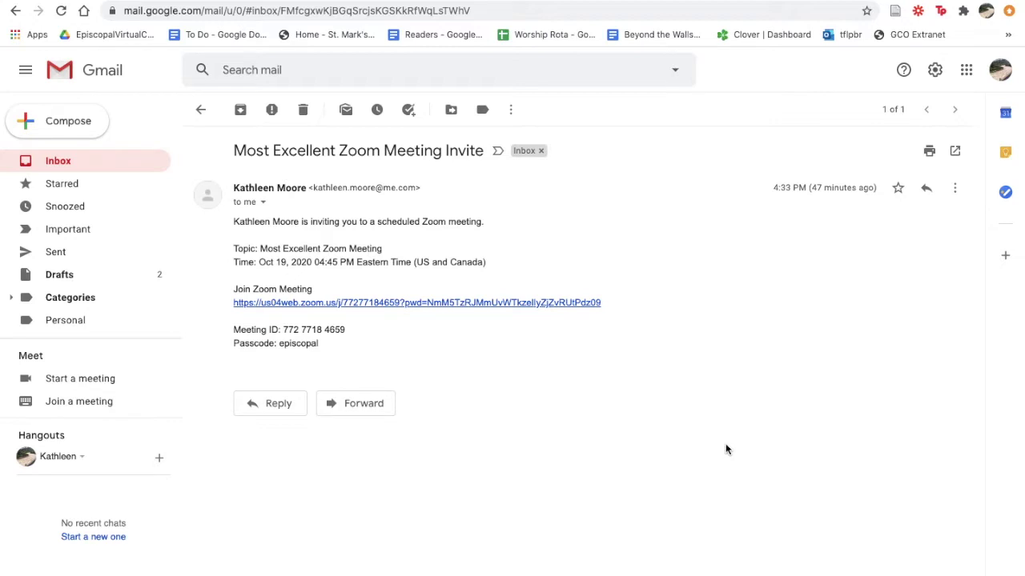
Step: Reopen the invite's meeting link, decline the app prompt and installer download, and choose Join from Your Browser
click(573, 302)
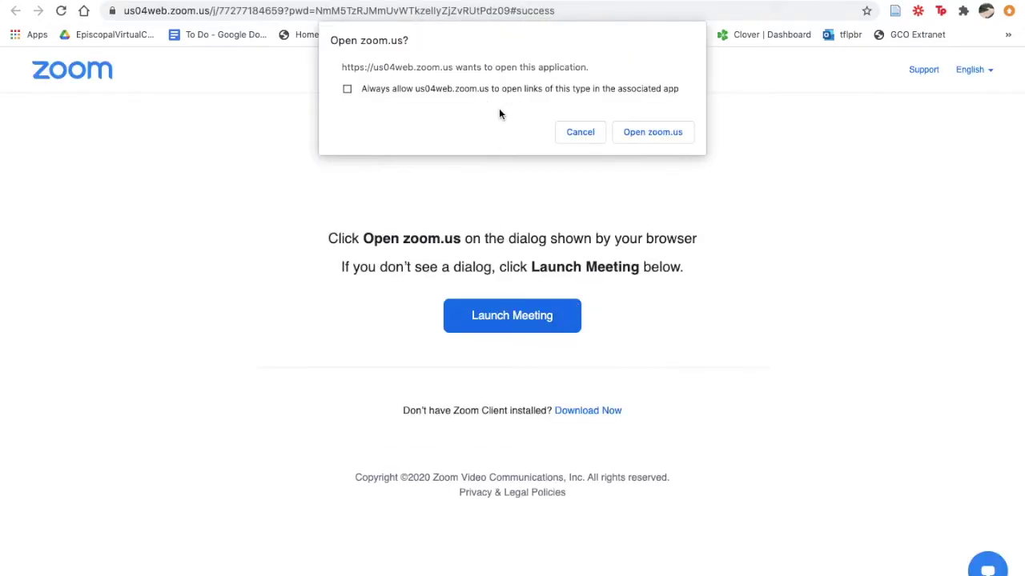
click(582, 134)
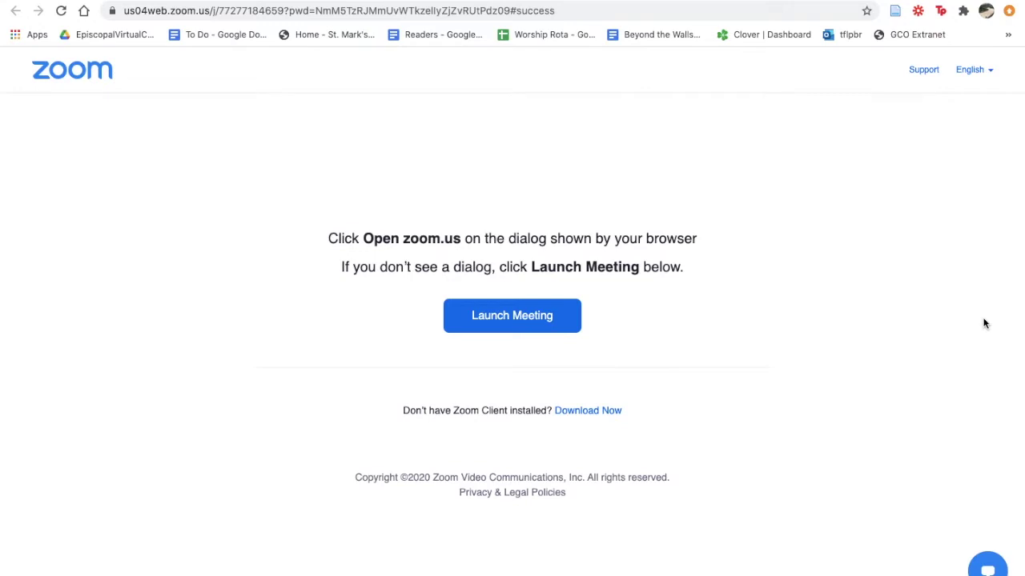
click(617, 410)
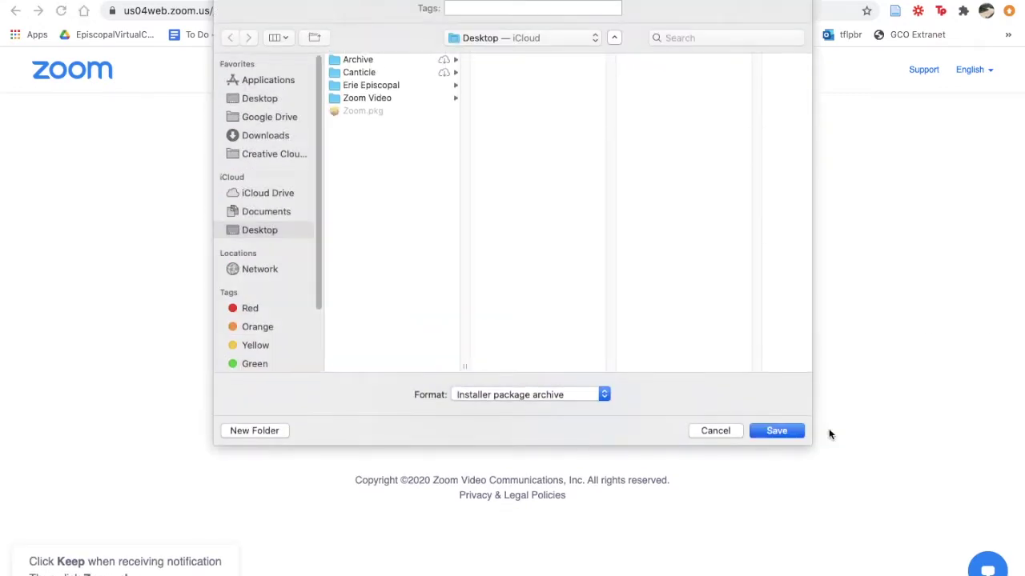
click(715, 432)
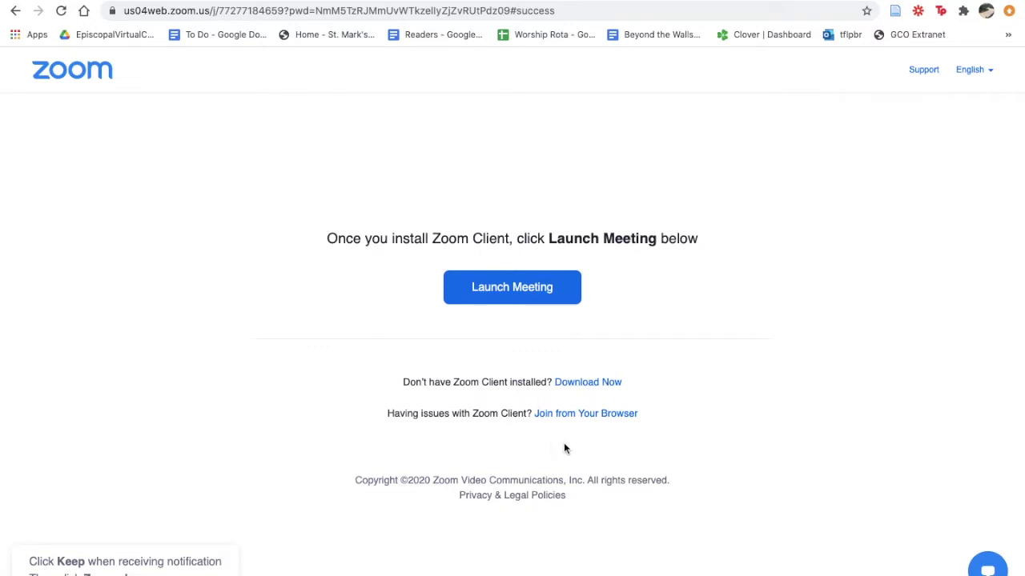
click(567, 414)
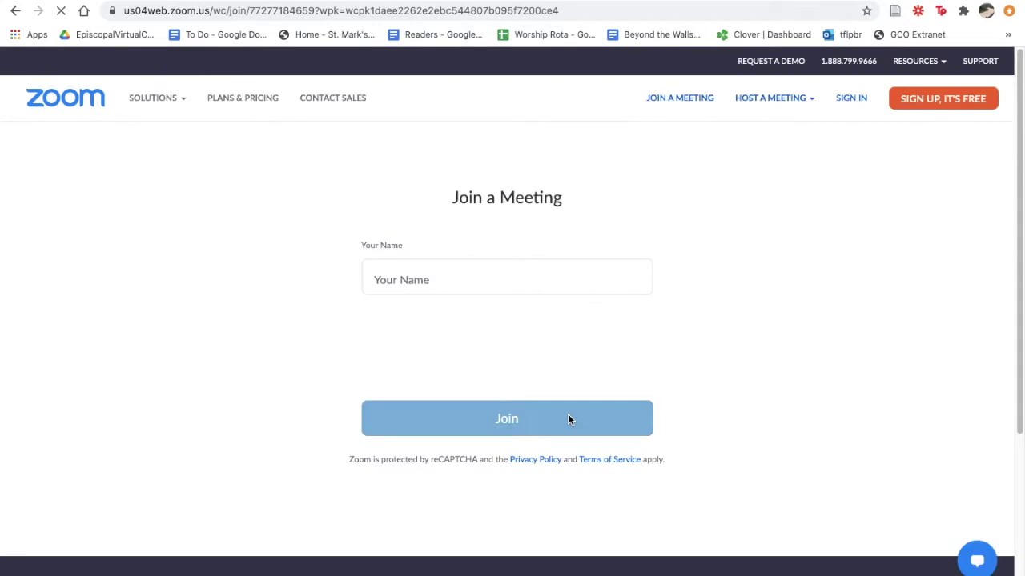
Step: Enter the participant's full name, pass the not-a-robot check, join, and connect audio by computer
click(478, 270)
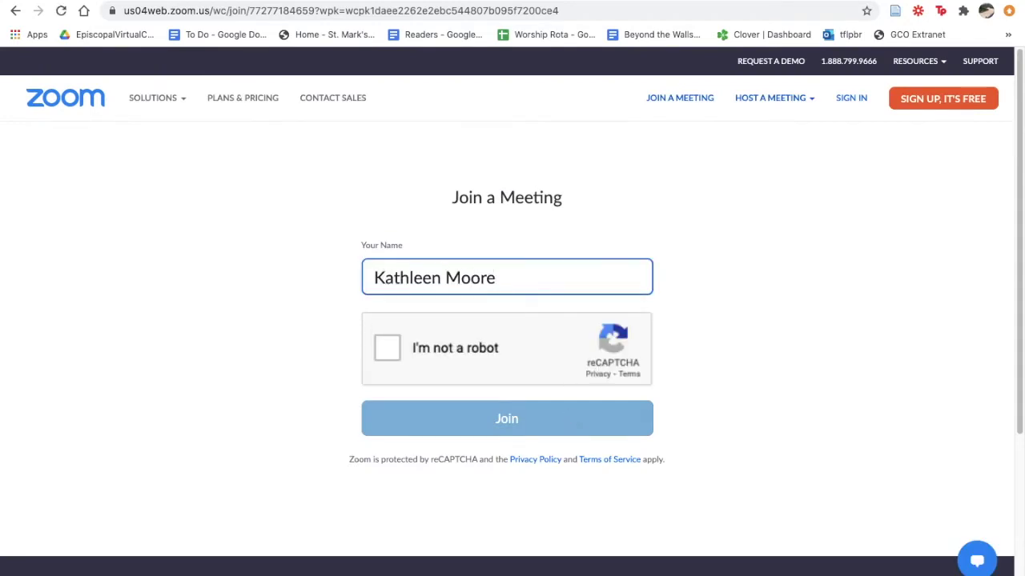
click(388, 350)
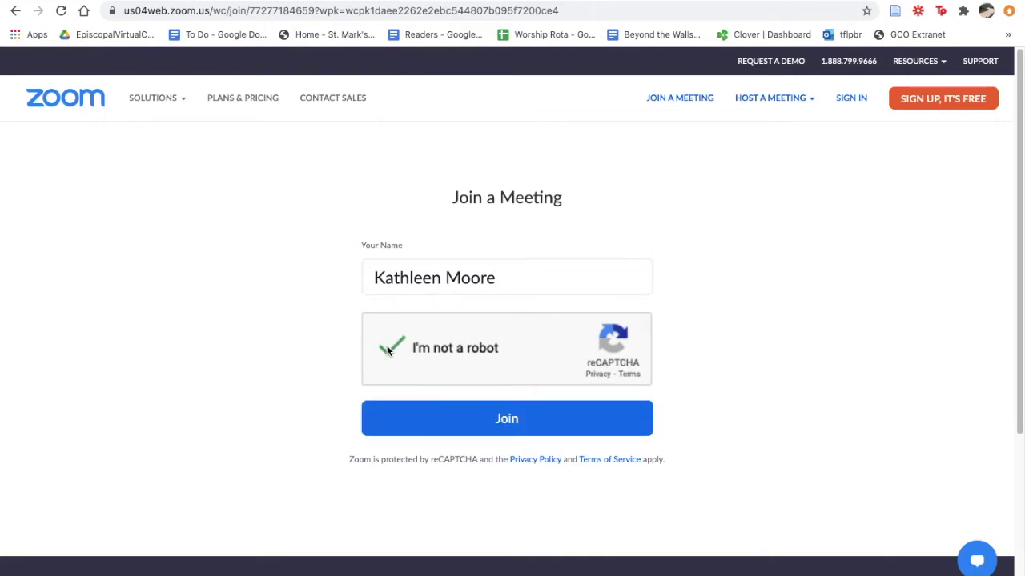
click(523, 419)
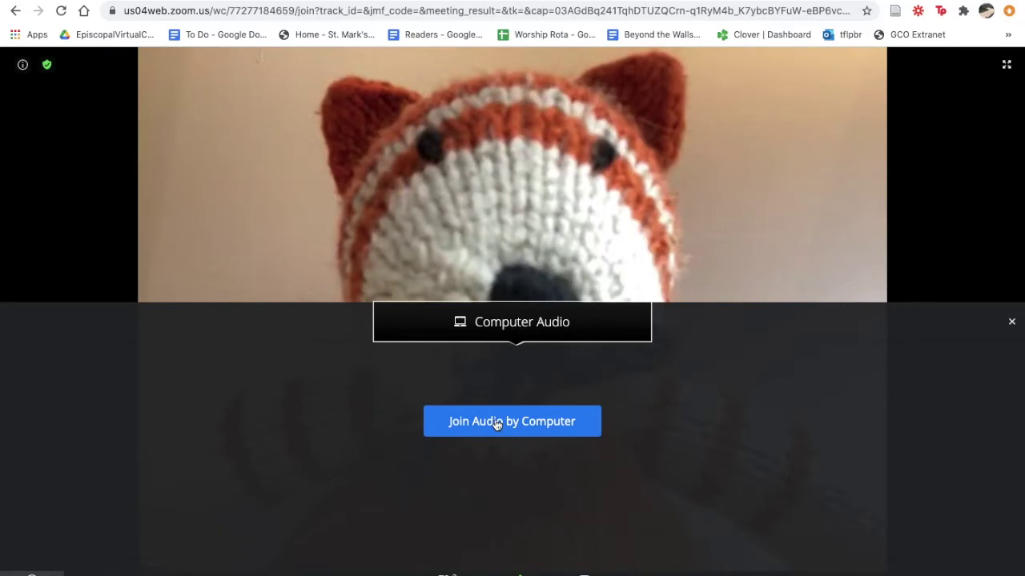
click(496, 422)
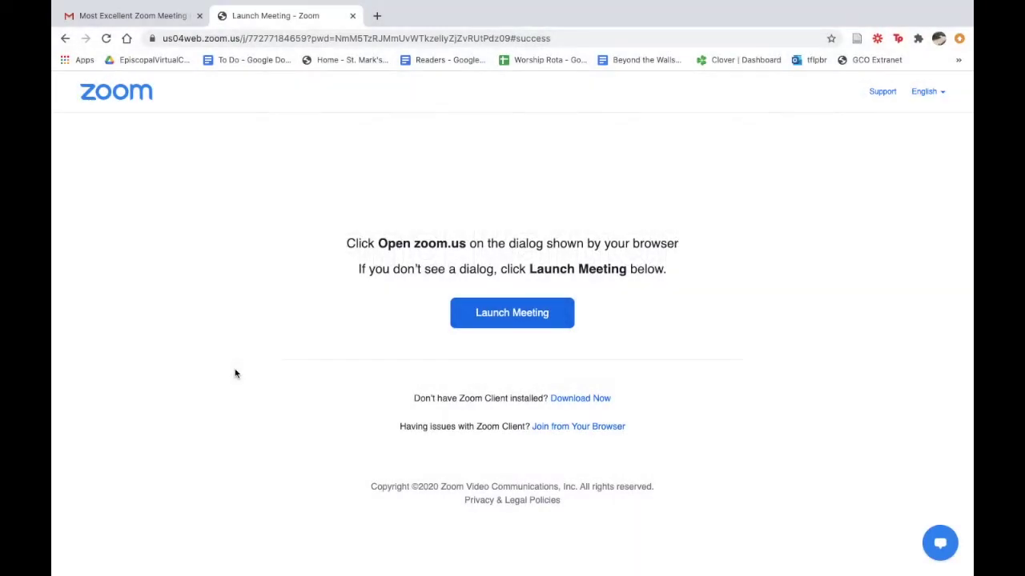
Step: Launch the meeting in the zoom.us app, joining with video and computer audio
click(508, 325)
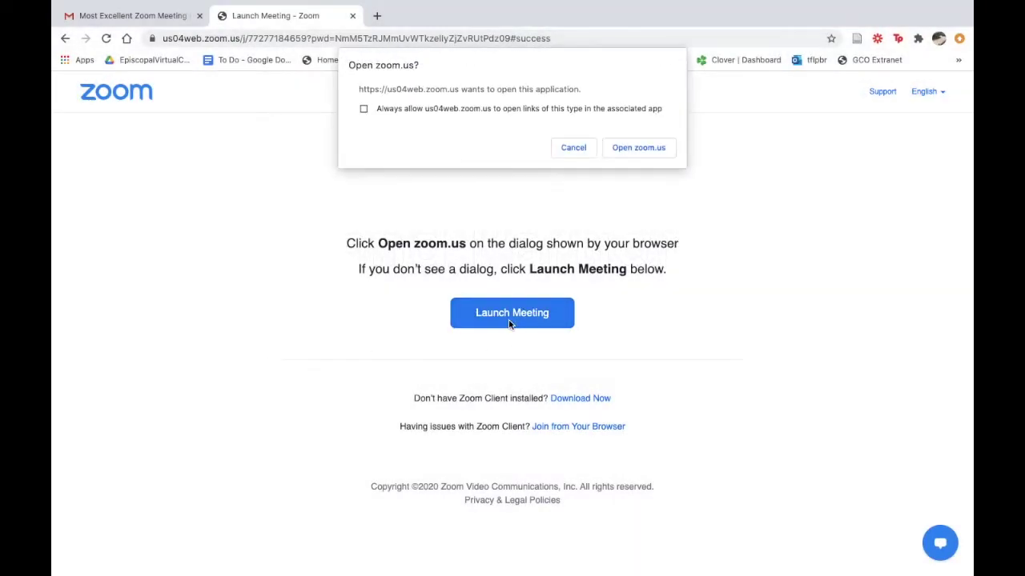
click(642, 149)
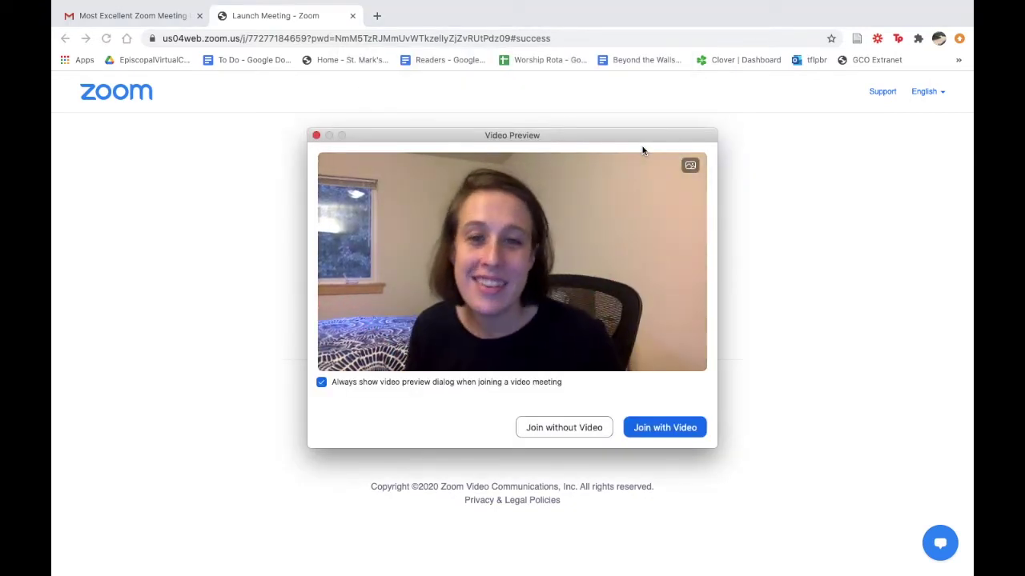
click(669, 430)
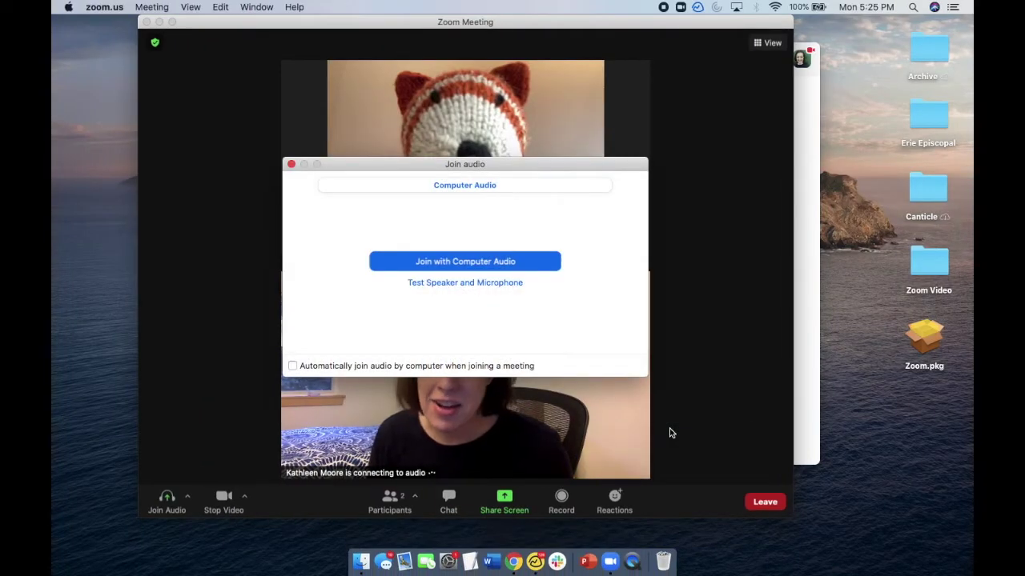
click(530, 261)
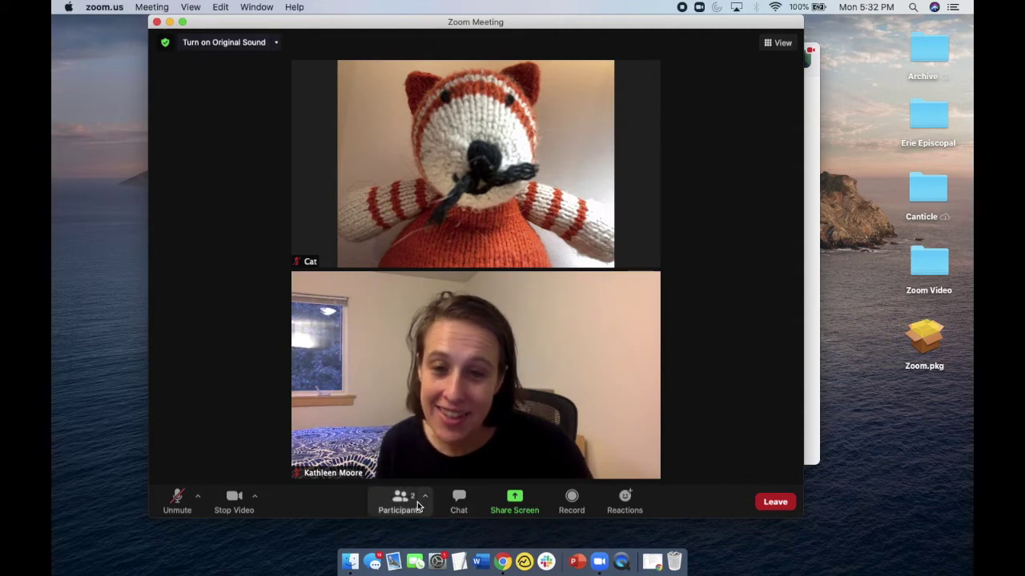
Step: Open the View dropdown at the top right of the meeting window to show Speaker and Gallery layouts
mouse_move(549, 155)
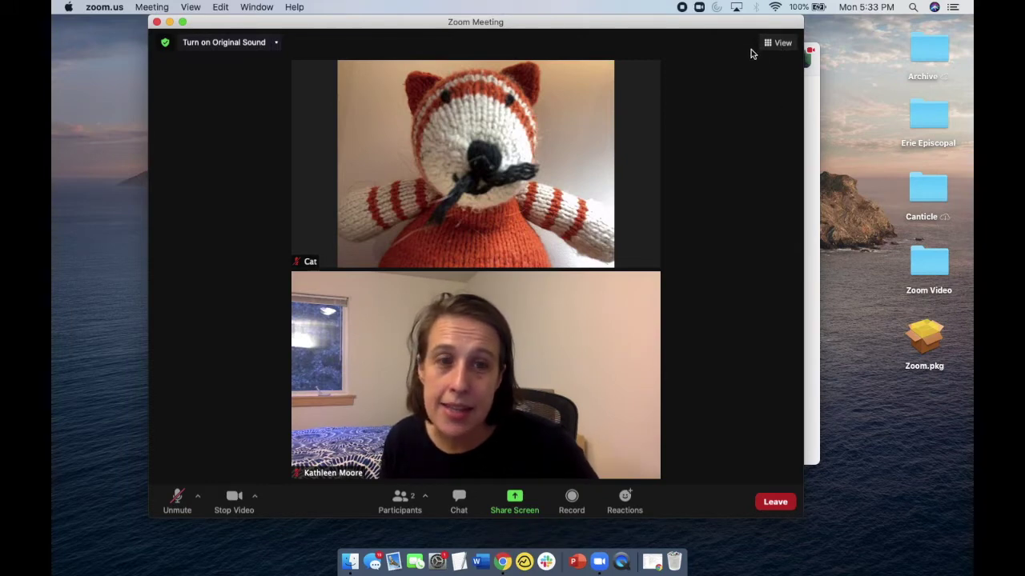
click(779, 48)
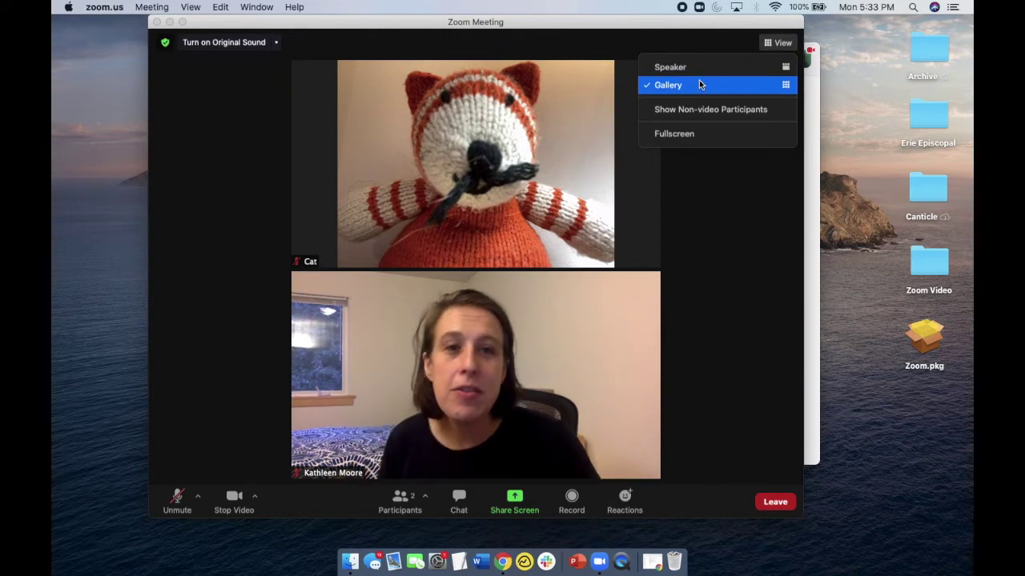
Step: Switch the meeting to Speaker view, then set it to Fullscreen
click(697, 68)
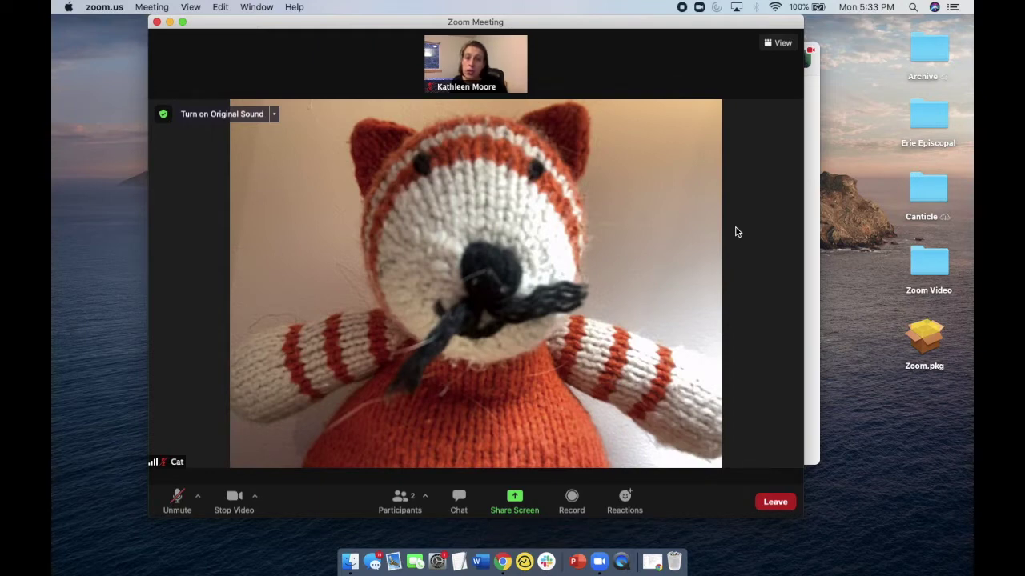
click(778, 45)
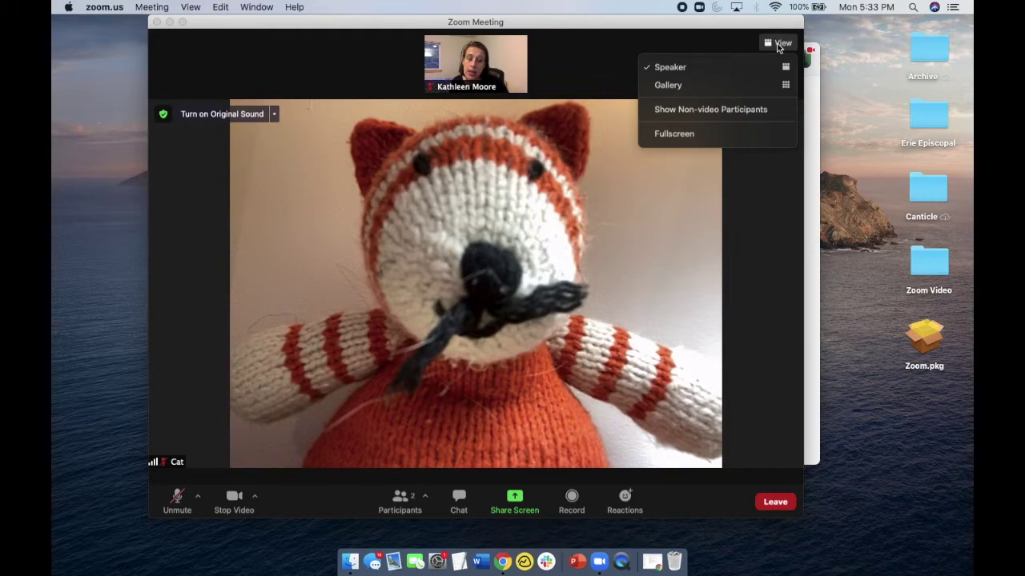
click(686, 137)
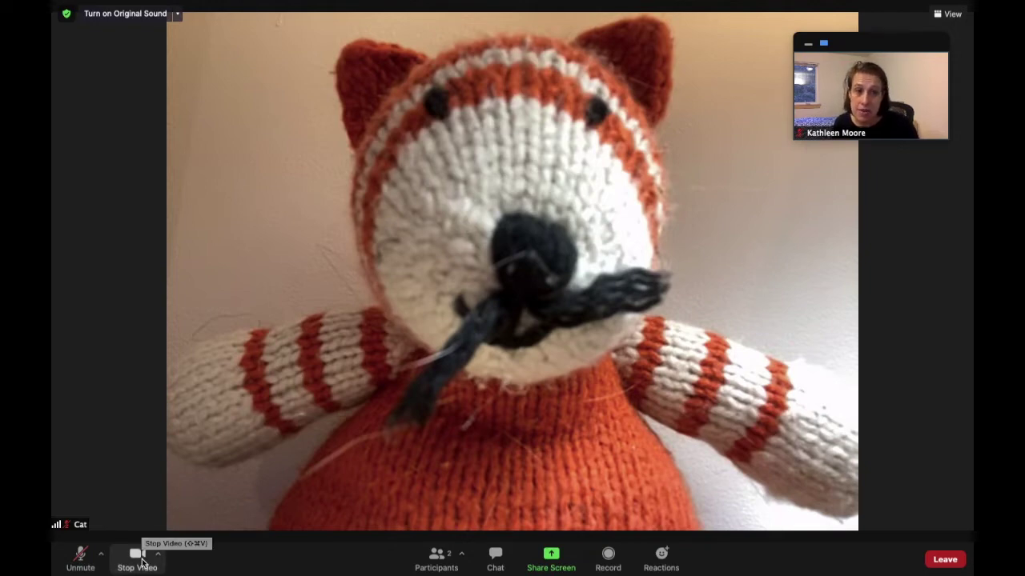
click(138, 558)
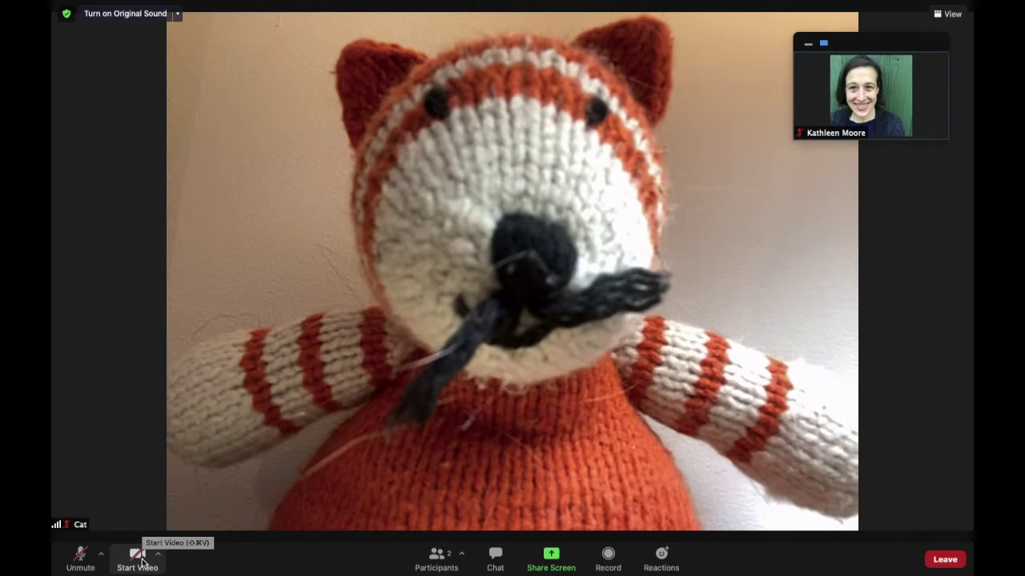
click(137, 558)
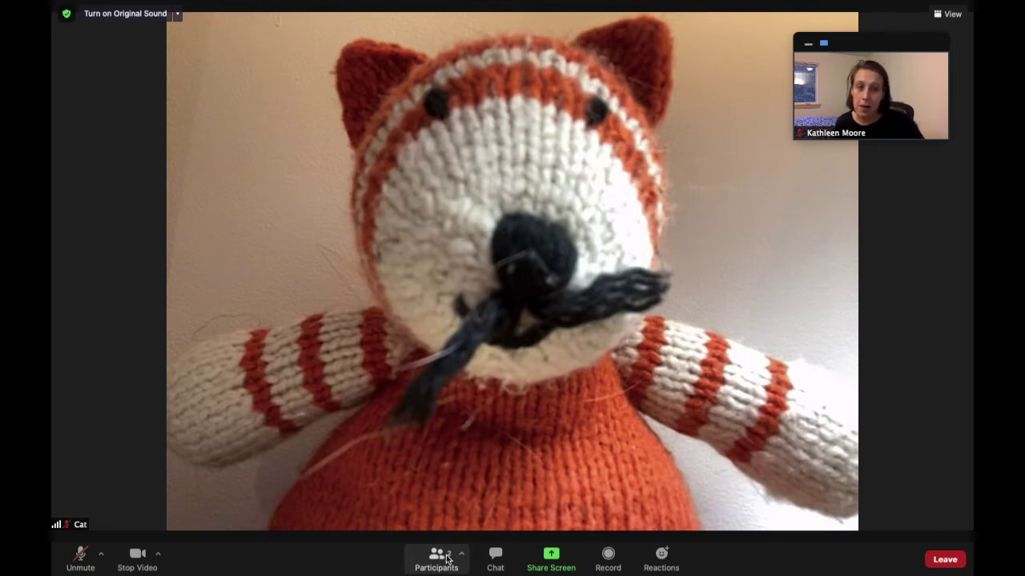
Step: Open the Participants list and Chat window, dragging Chat to the right of Participants
click(447, 559)
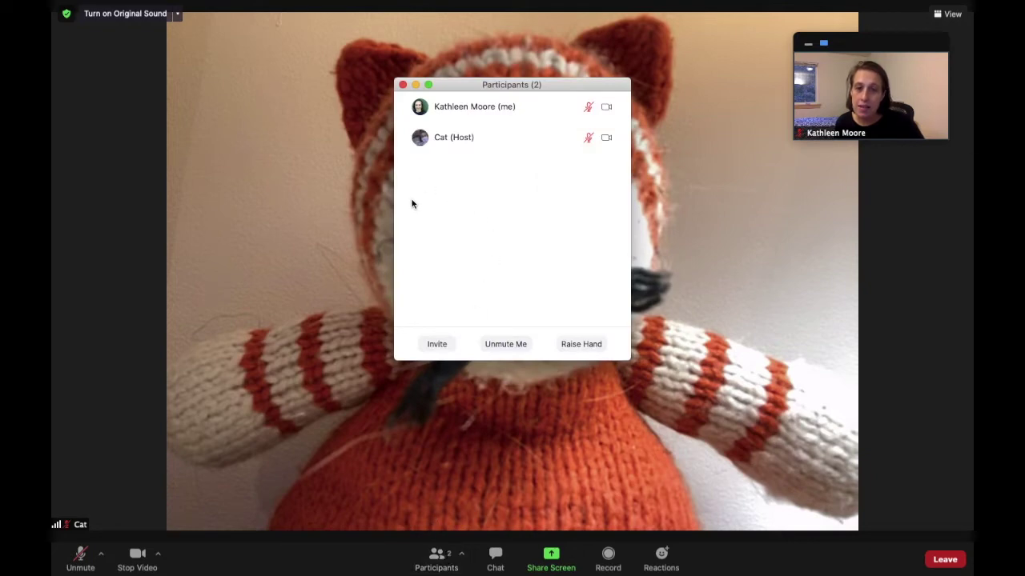
mouse_move(473, 109)
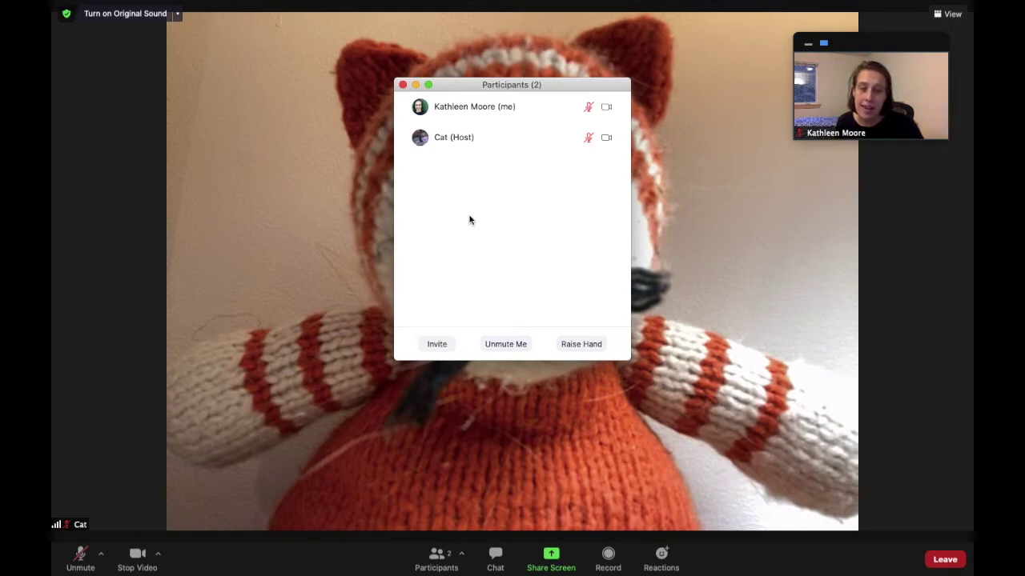
click(495, 561)
drag(490, 86, 795, 151)
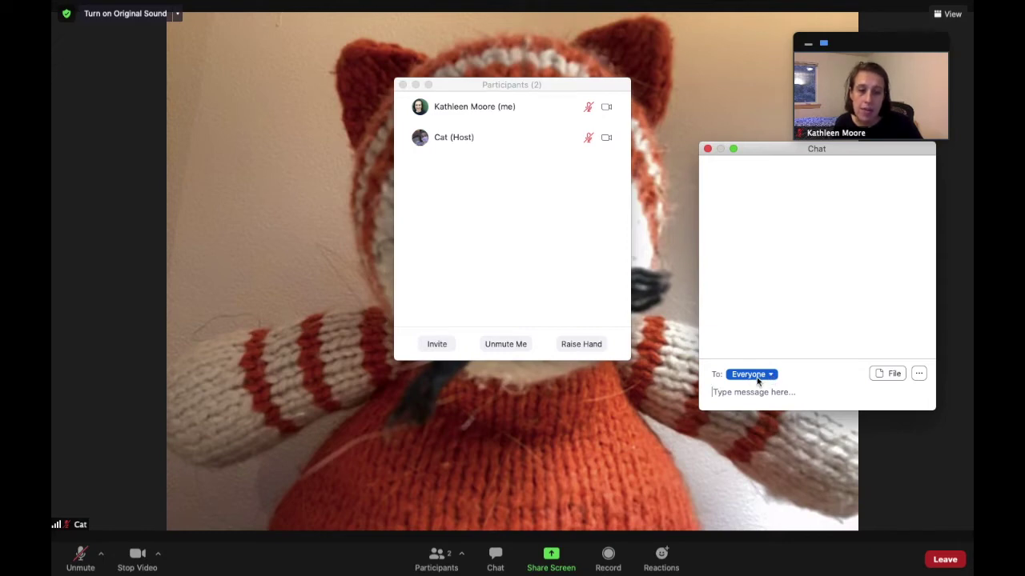
Step: Send 'Hi friends, it is so good to see you on this Zoom meeting' to Everyone
click(756, 377)
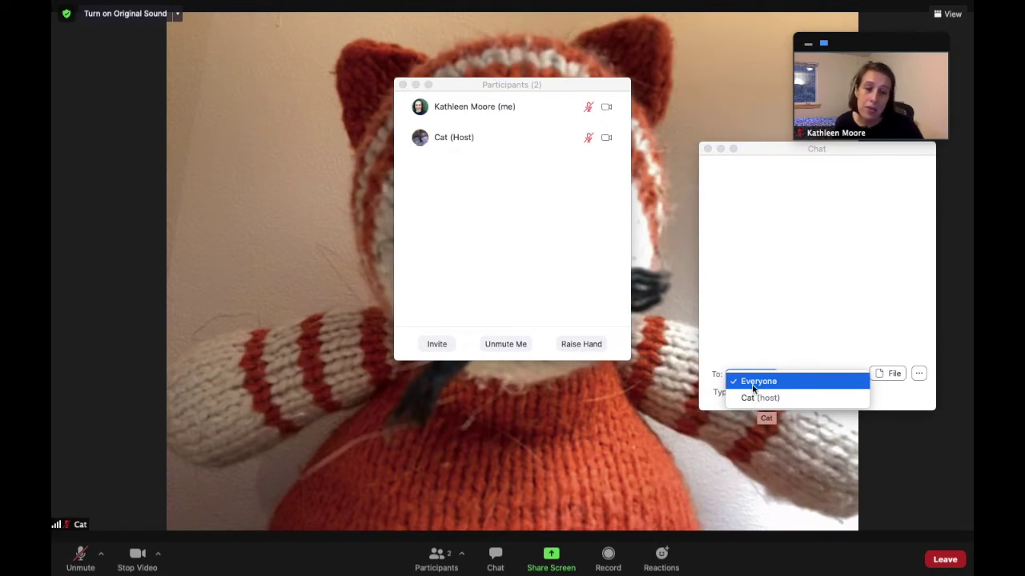
click(755, 381)
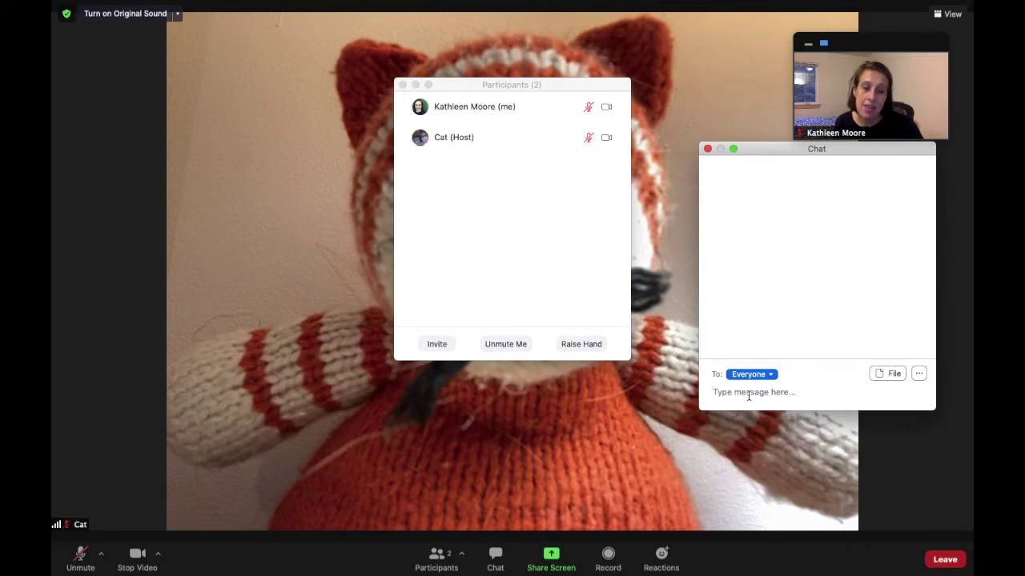
text(H)
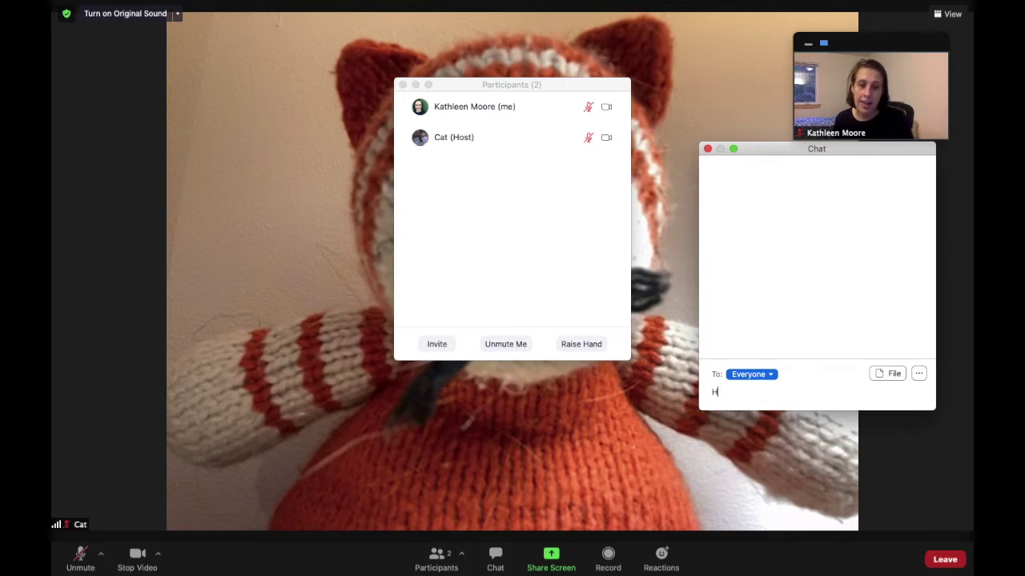
text(i friends, it is s)
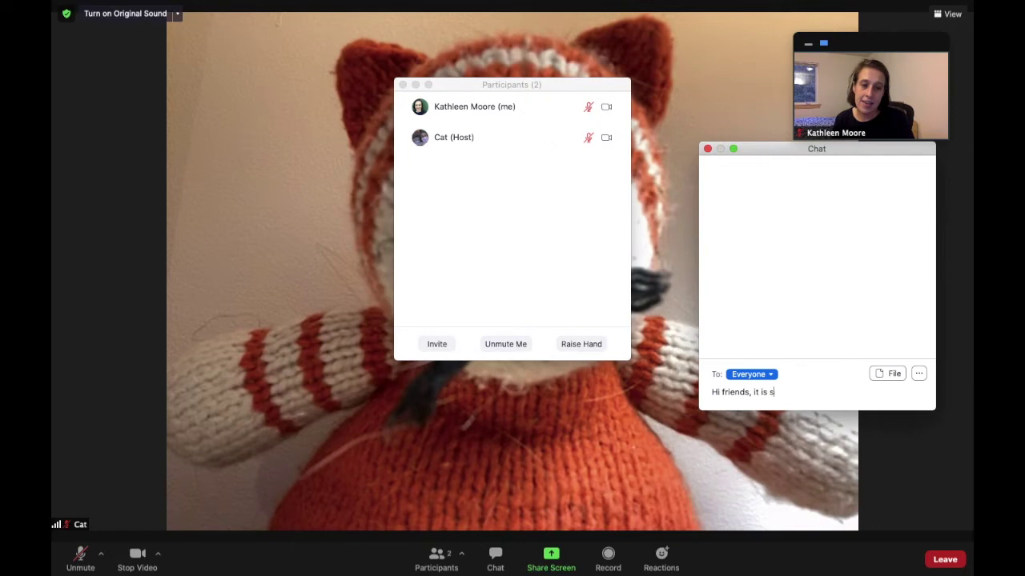
text(o good to )
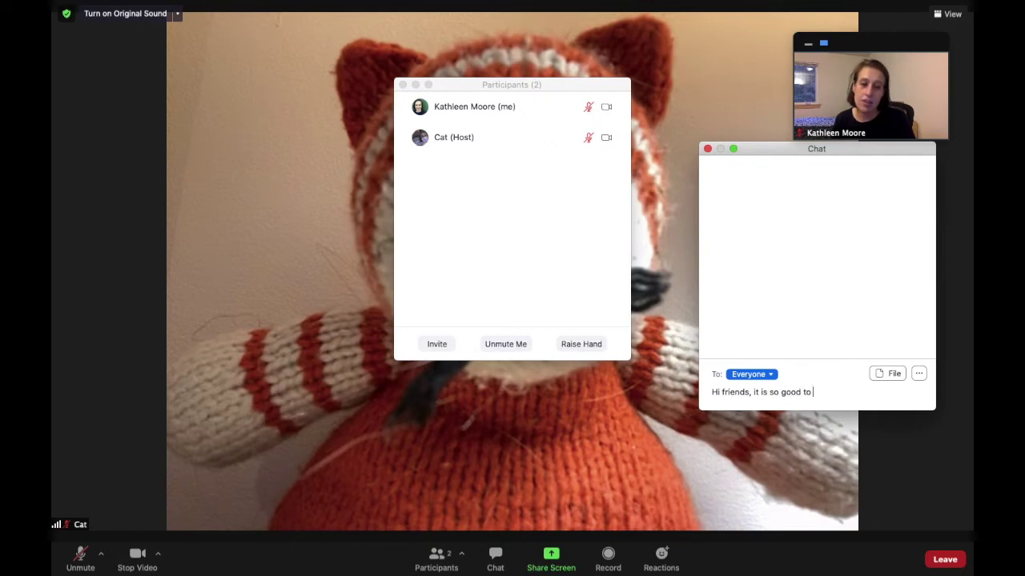
text(see you on this Zoom meeting!)
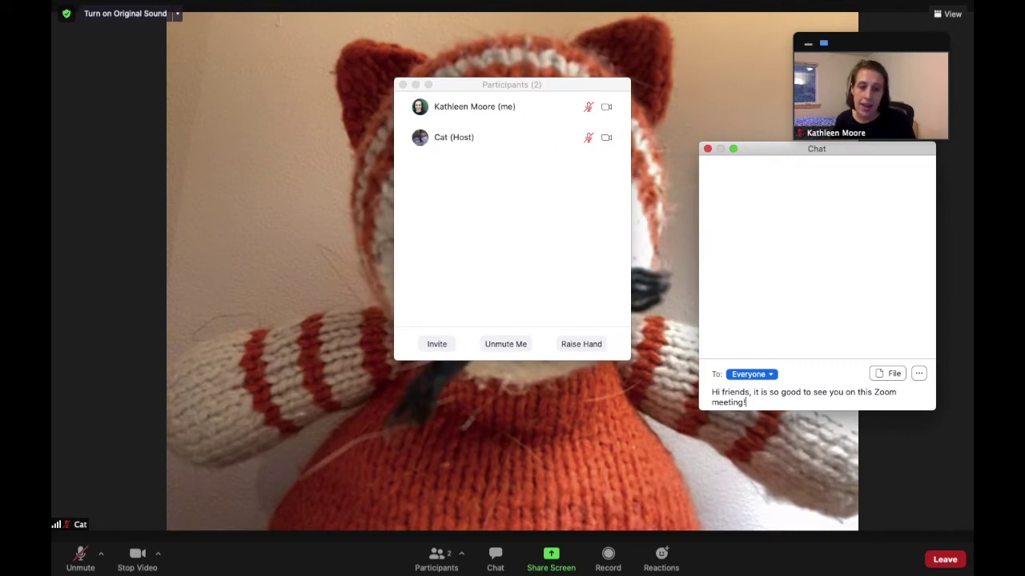
key(Return)
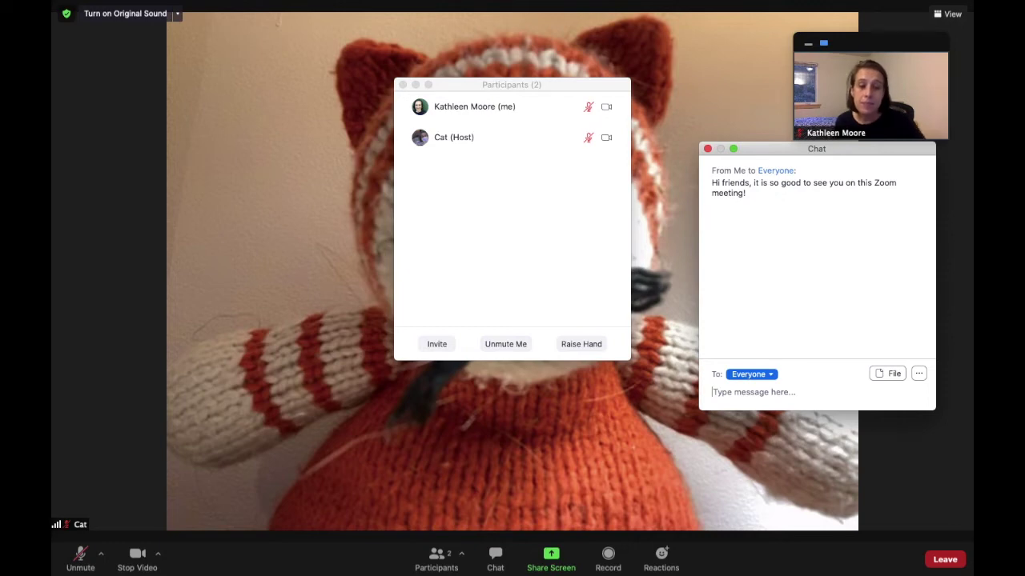
Step: Privately message the host a greeting saying 'I like your whiskers.'
click(730, 392)
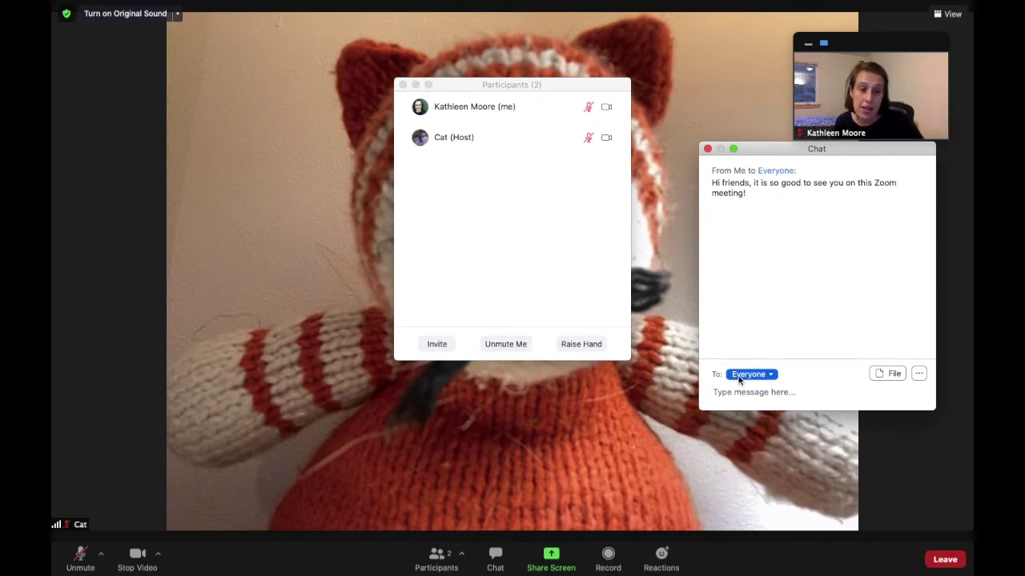
click(739, 378)
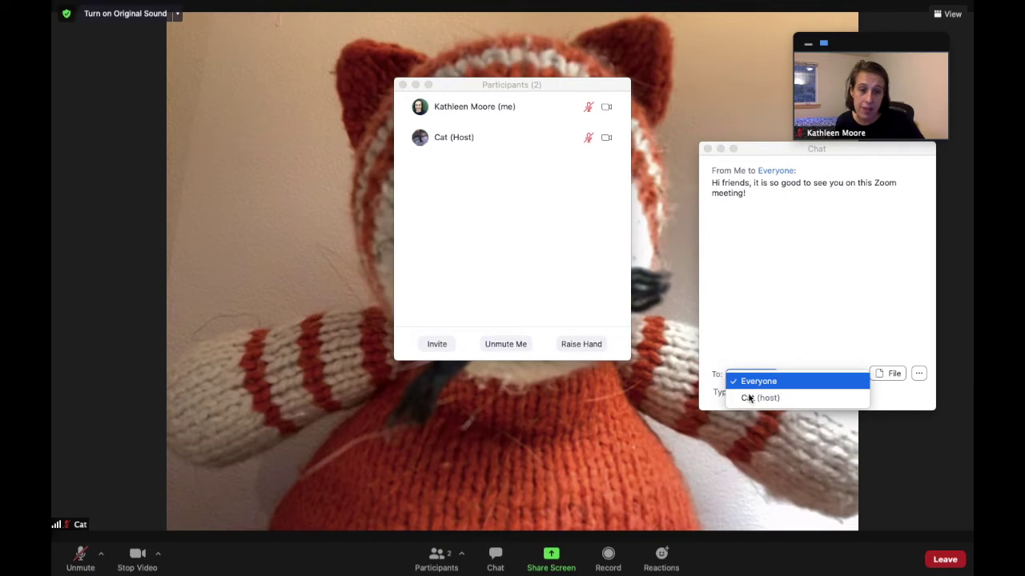
click(752, 401)
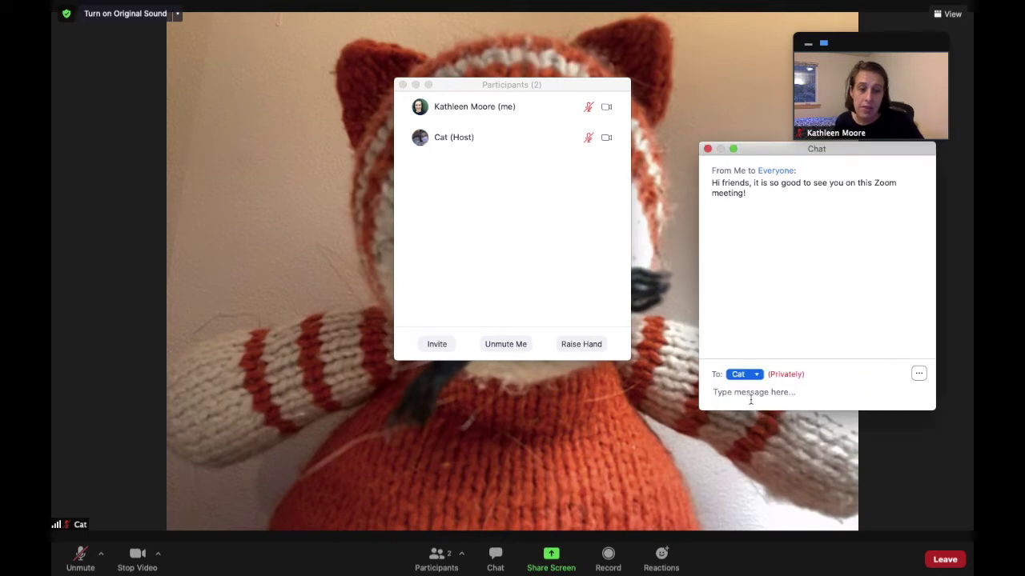
text(H)
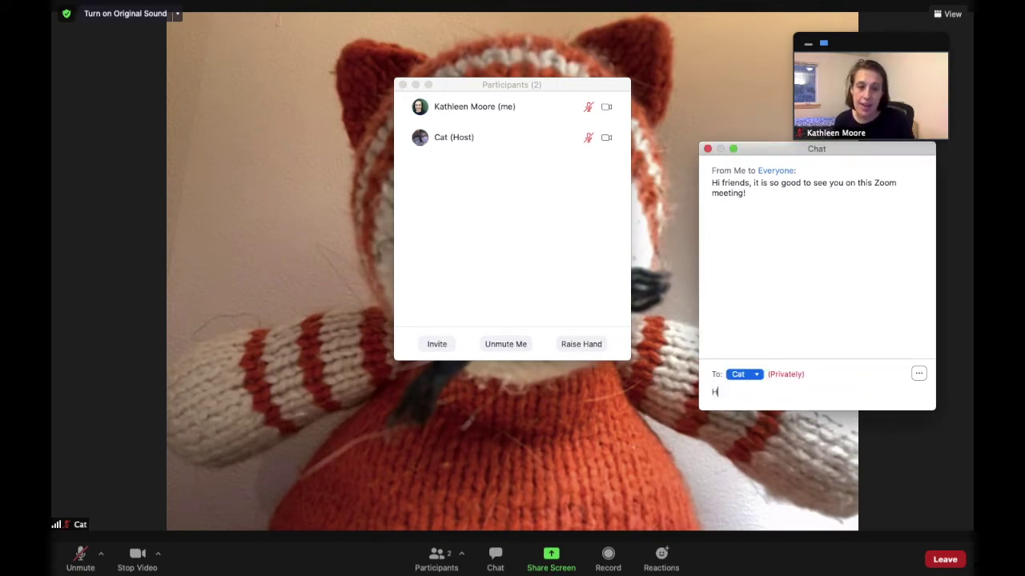
text(ello Cat, I like your whiskers)
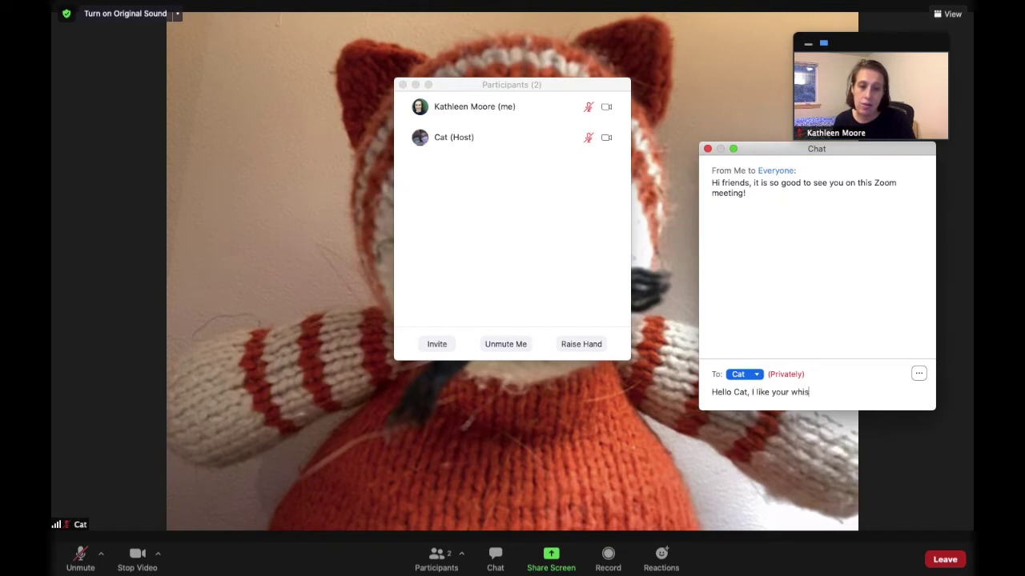
text(.)
key(Return)
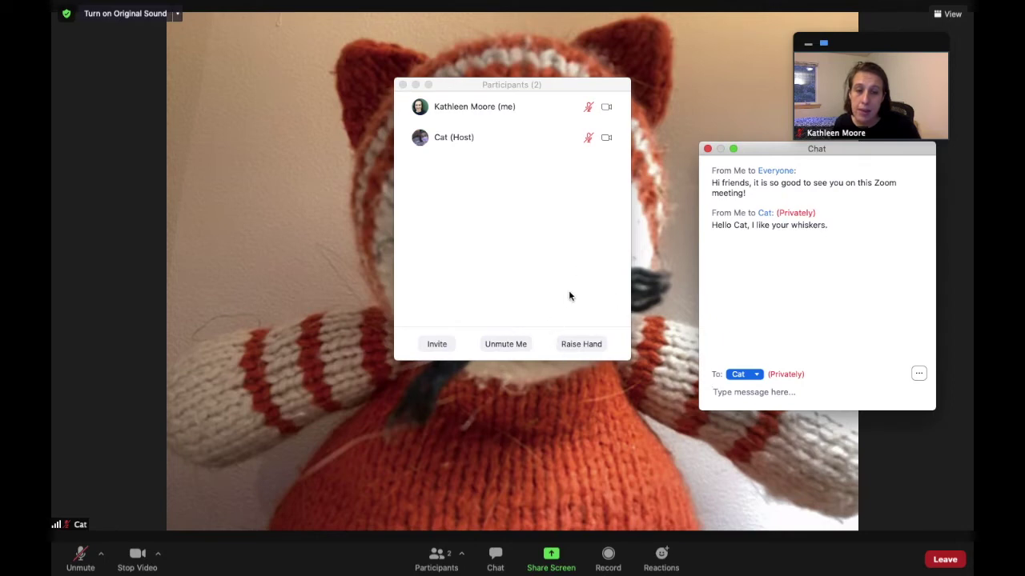
Step: Raise and lower your hand twice, leaving no raised hand in the participants list
click(590, 345)
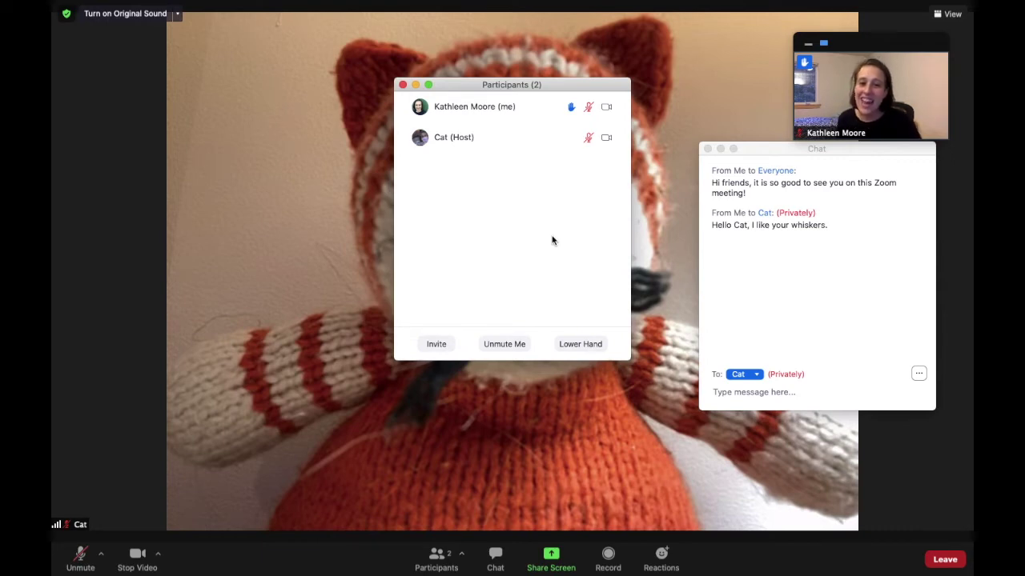
click(565, 347)
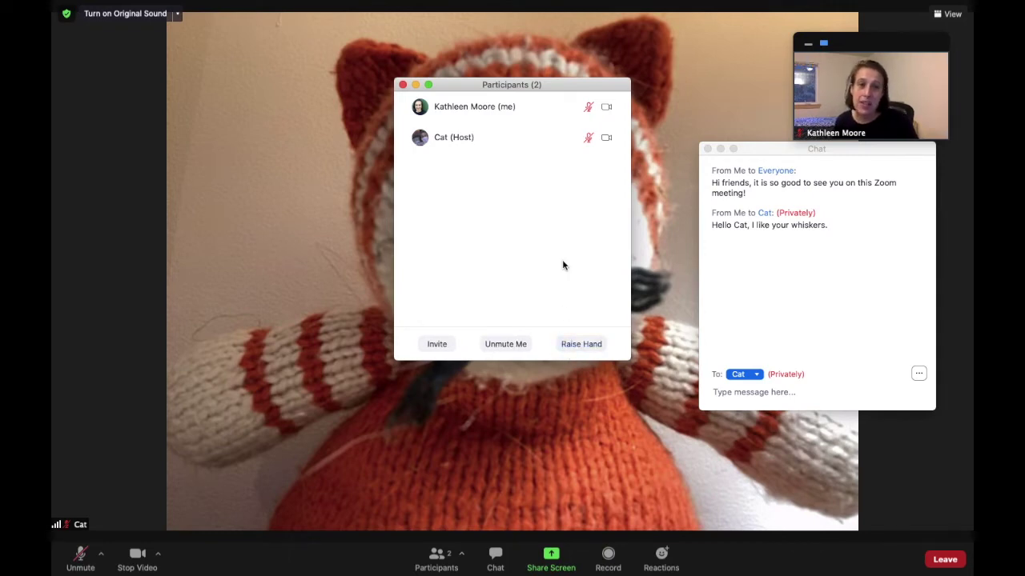
click(592, 345)
mouse_move(571, 108)
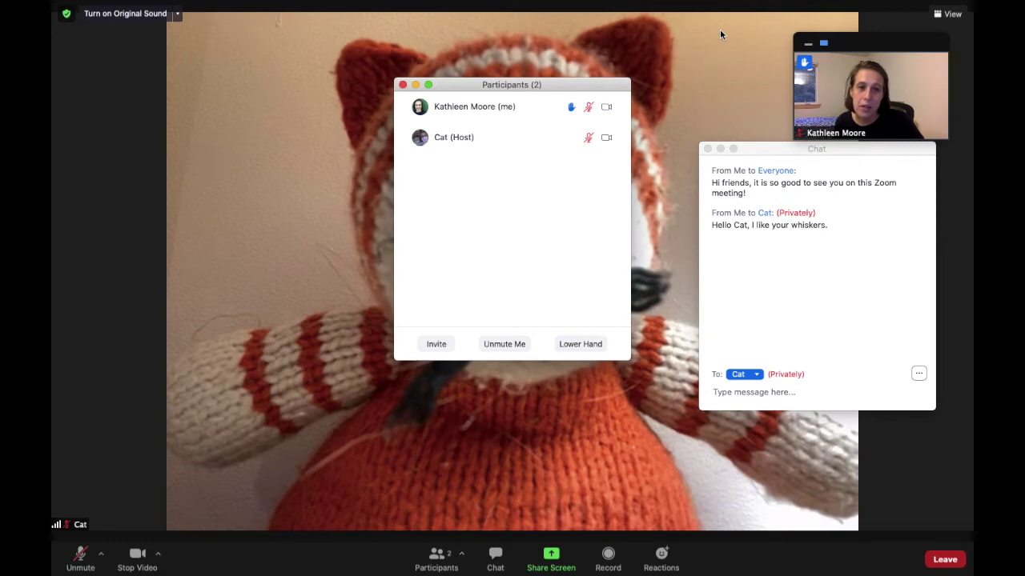
mouse_move(868, 76)
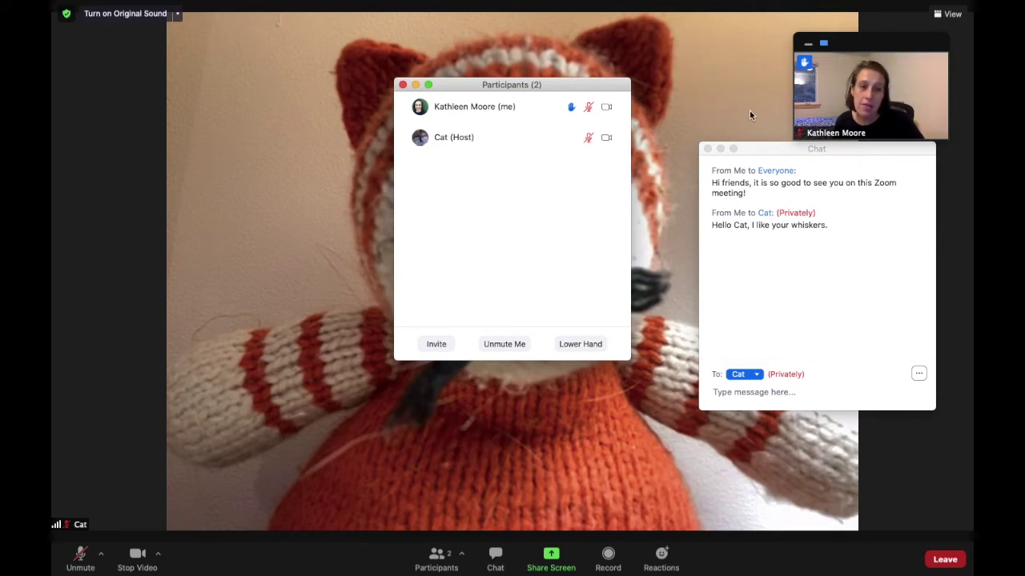
click(580, 345)
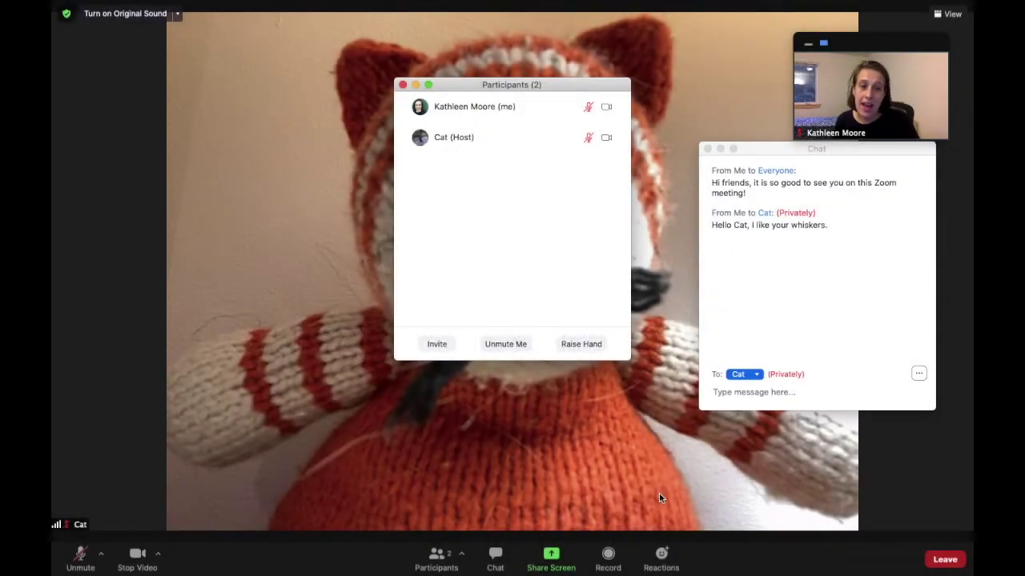
Step: Reposition the Participants and Chat panels, exit full screen, then shift and enlarge the meeting window
drag(591, 88, 266, 65)
drag(774, 157, 773, 230)
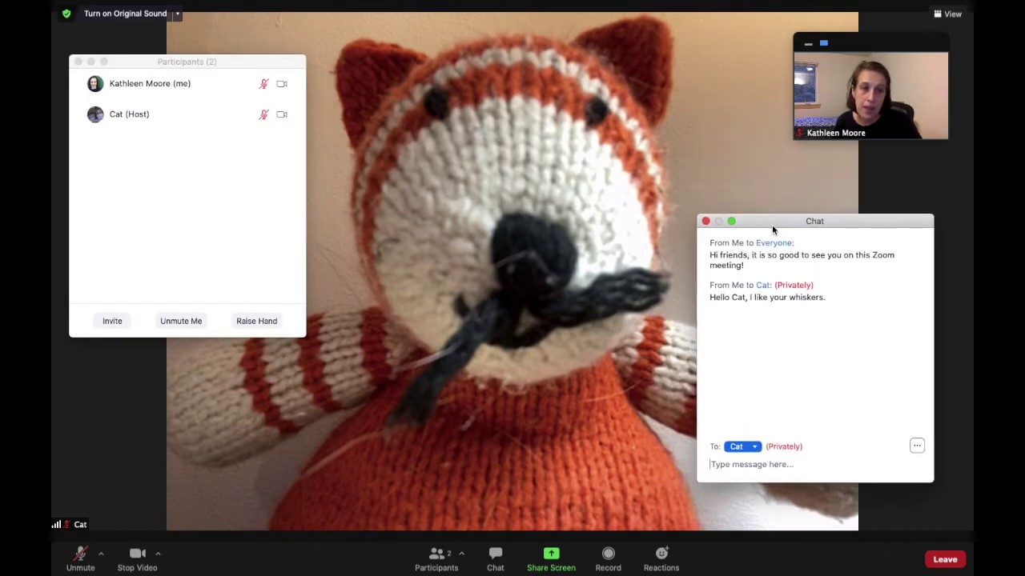
click(942, 15)
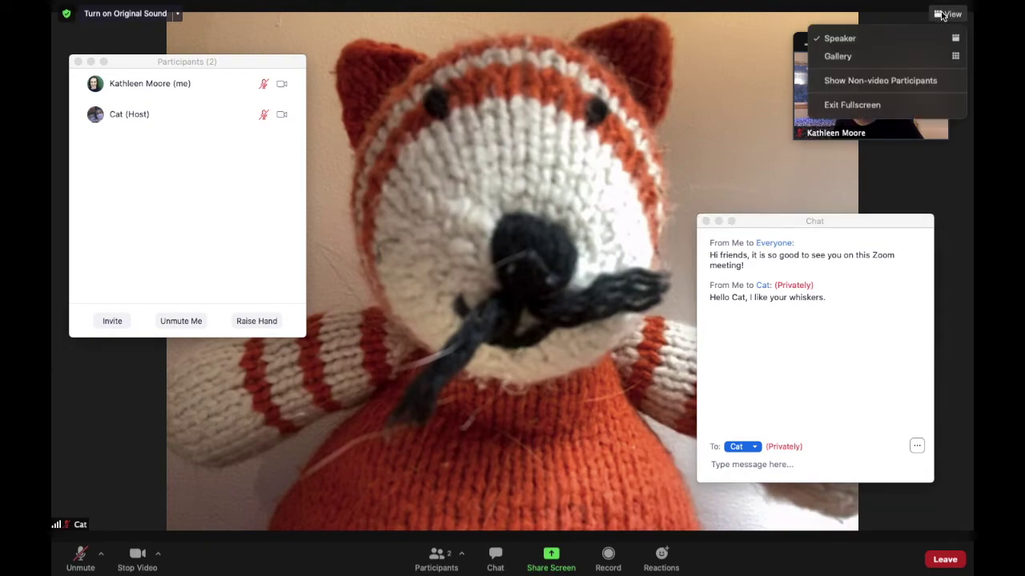
click(865, 112)
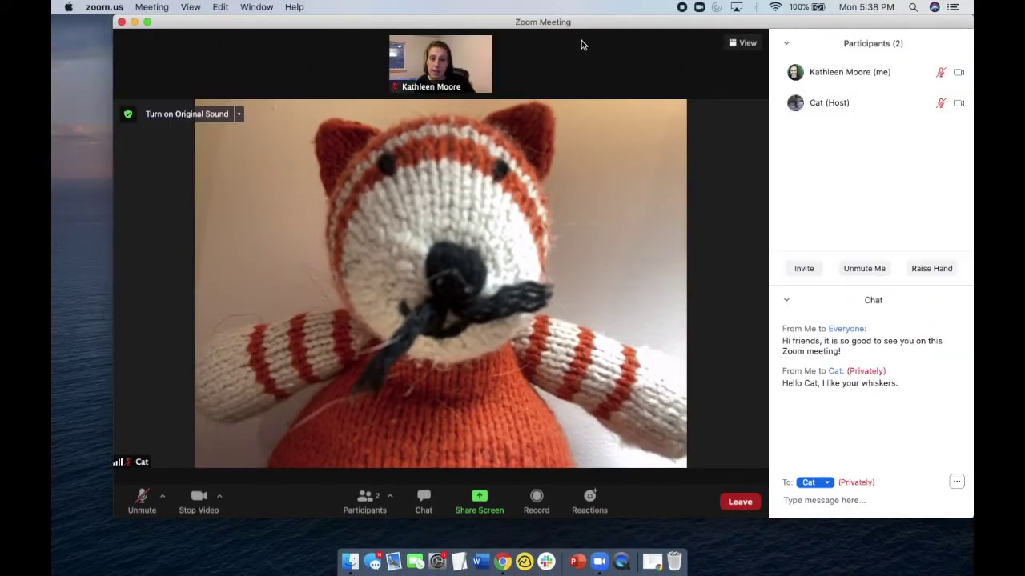
drag(617, 27, 574, 27)
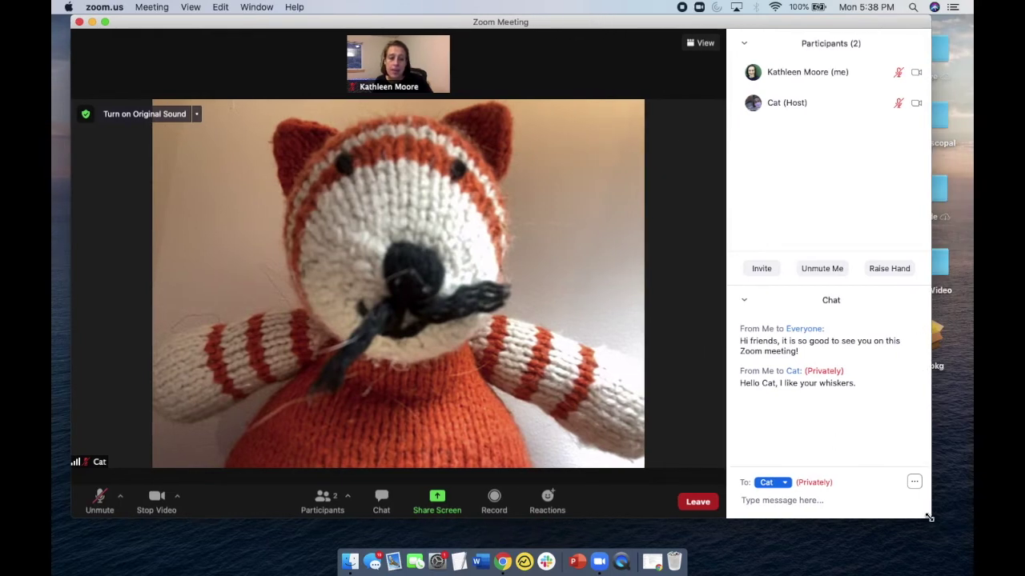
drag(931, 518, 945, 535)
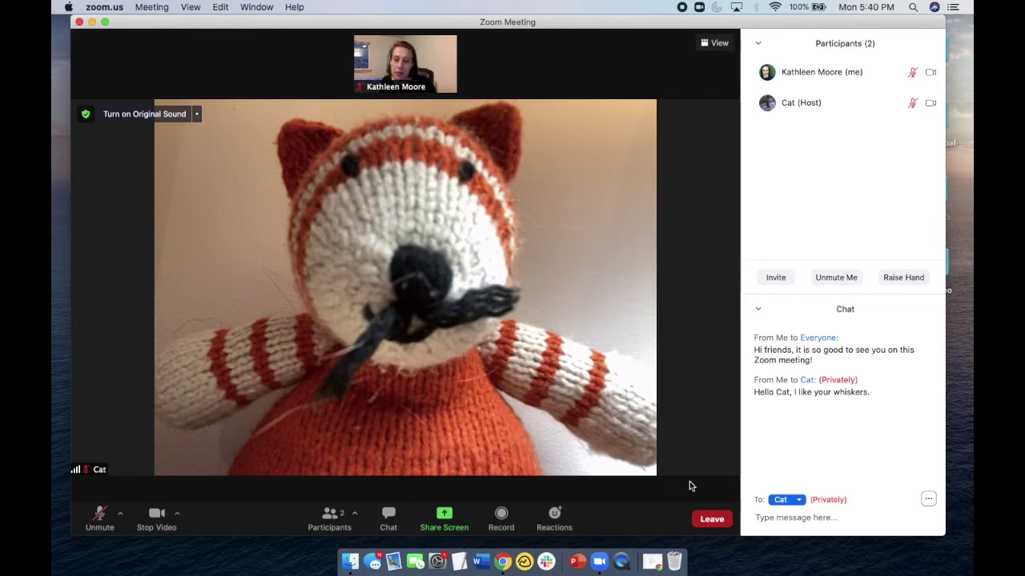
Step: From the Reactions menu, send clap, thumbs-up, heart, laughing, surprised and party emojis in turn
click(557, 521)
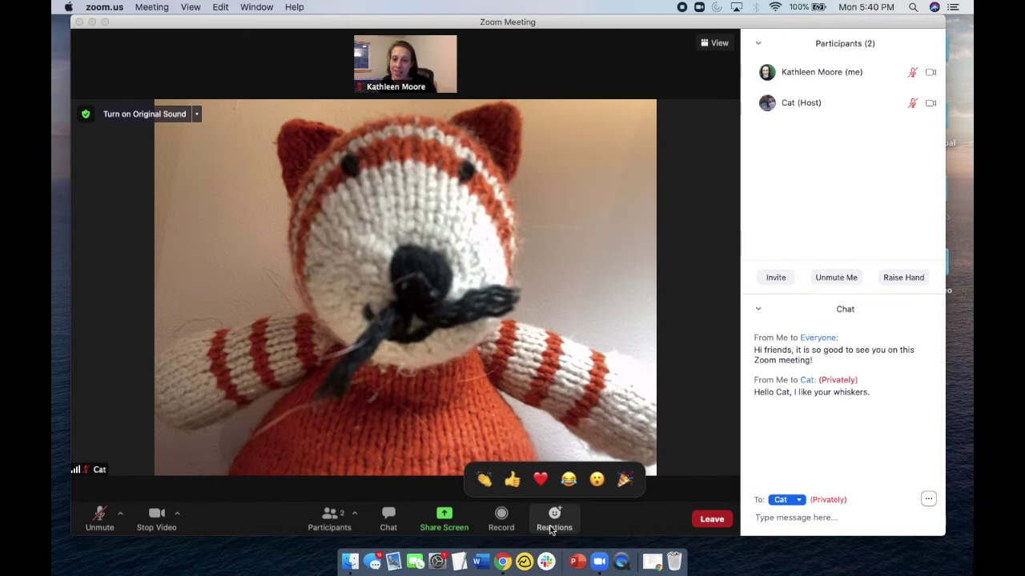
click(484, 478)
click(553, 516)
click(512, 479)
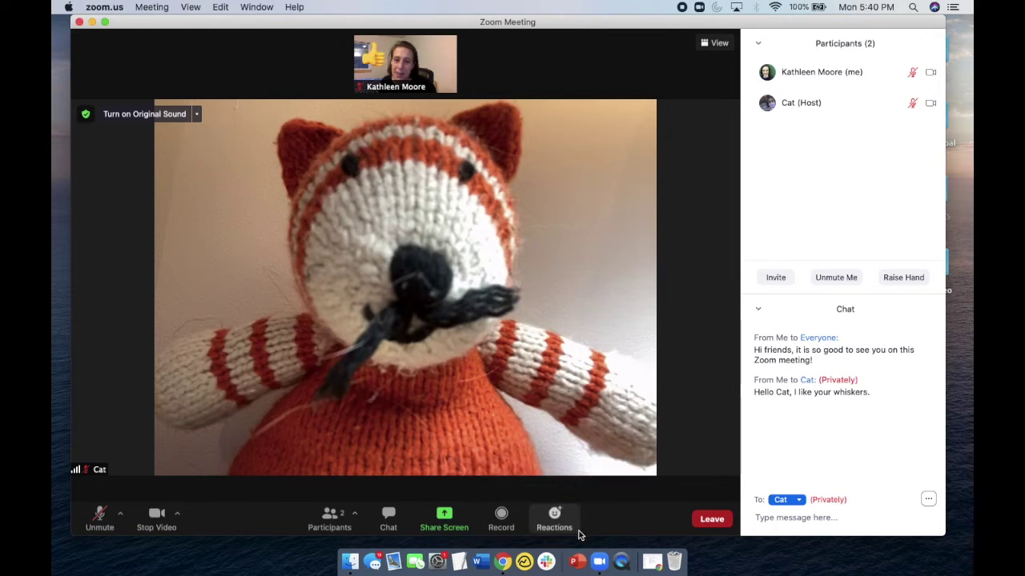
click(554, 524)
click(540, 478)
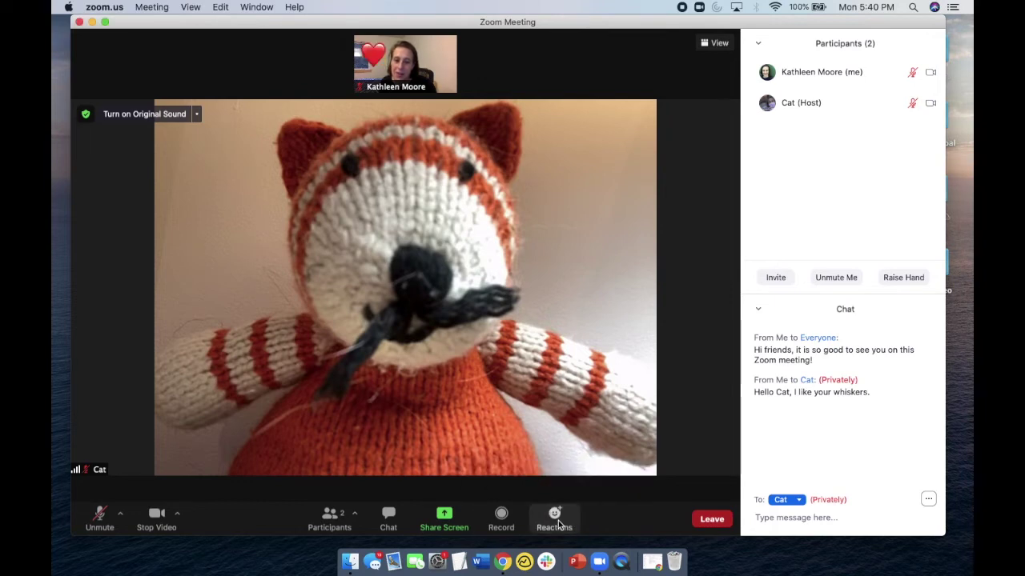
click(556, 524)
click(568, 479)
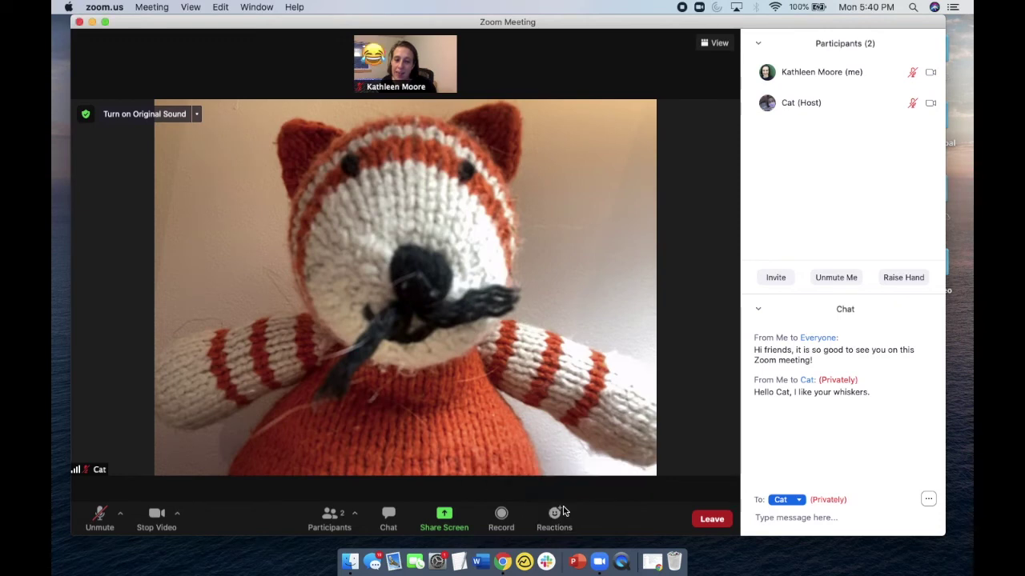
click(553, 518)
click(597, 478)
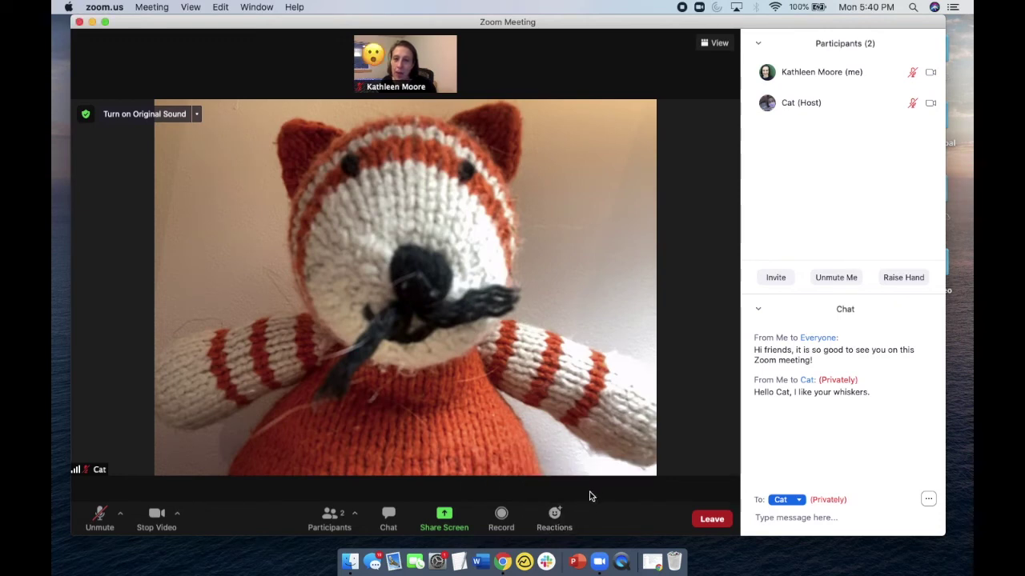
click(554, 522)
click(621, 479)
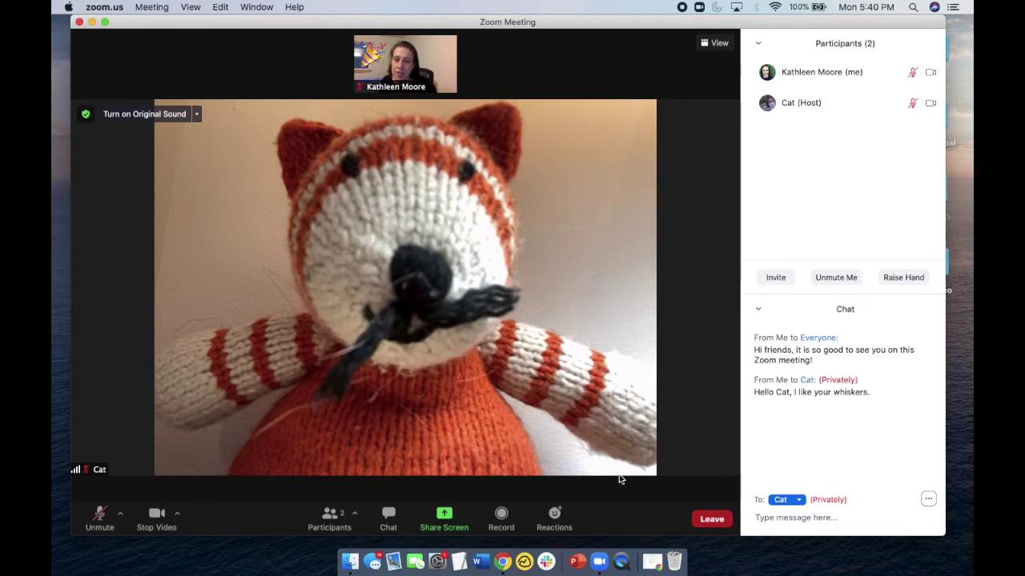
click(556, 517)
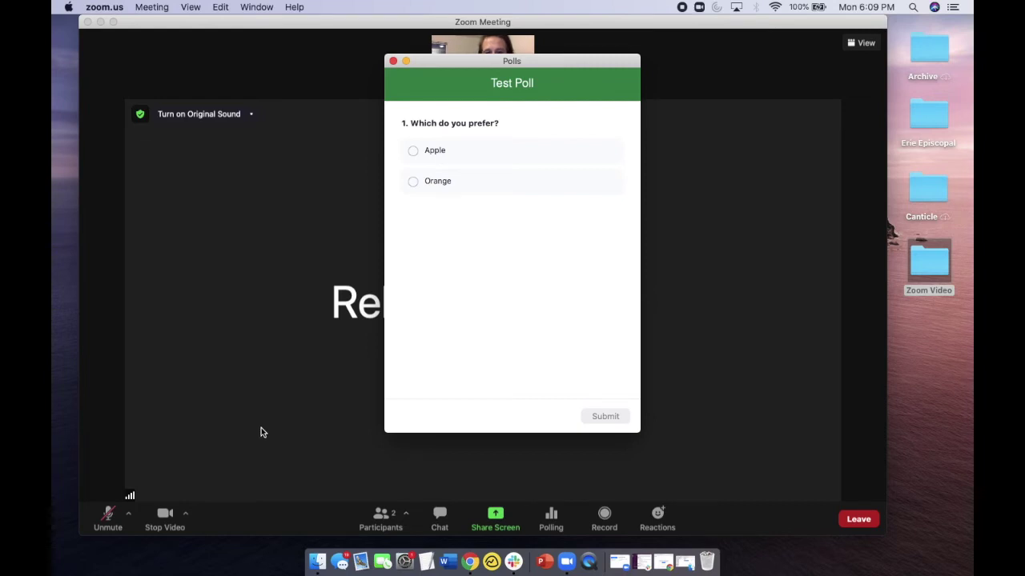
Step: Pick Orange as the Test Poll answer and submit it
click(430, 181)
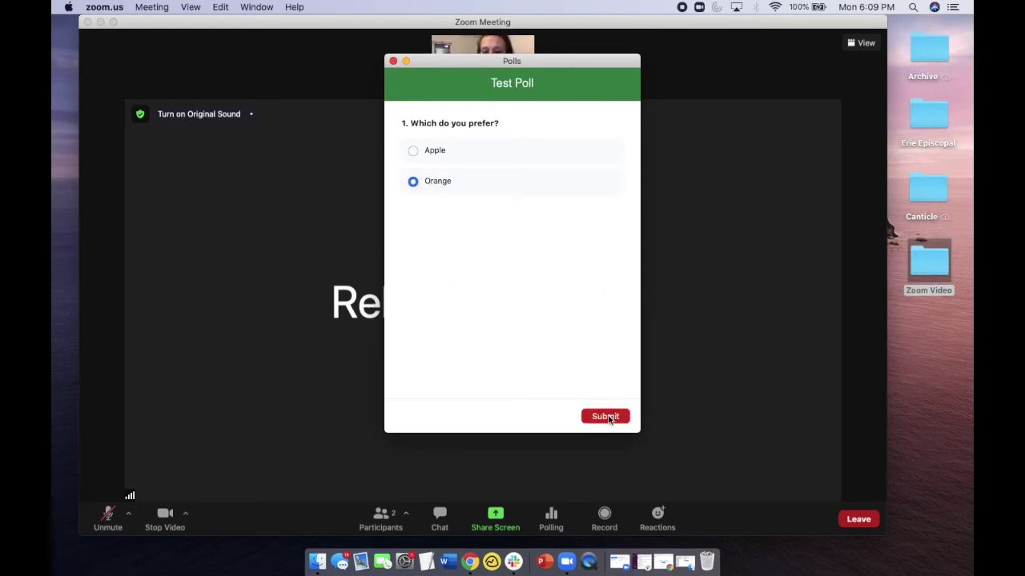
click(609, 419)
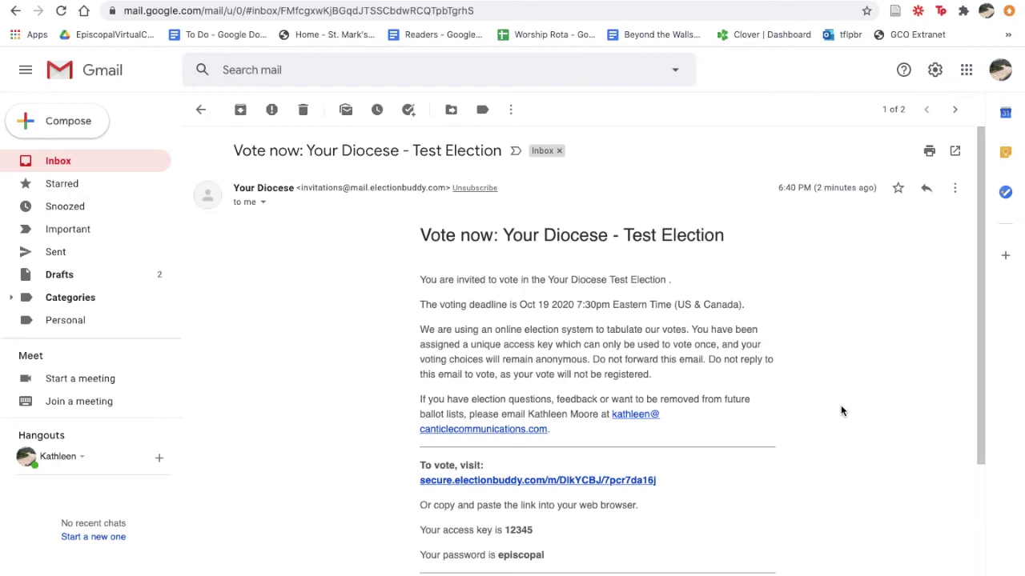
Step: Scroll the Vote now email down to the voting link, access key and password
scroll(840, 411, down, 3)
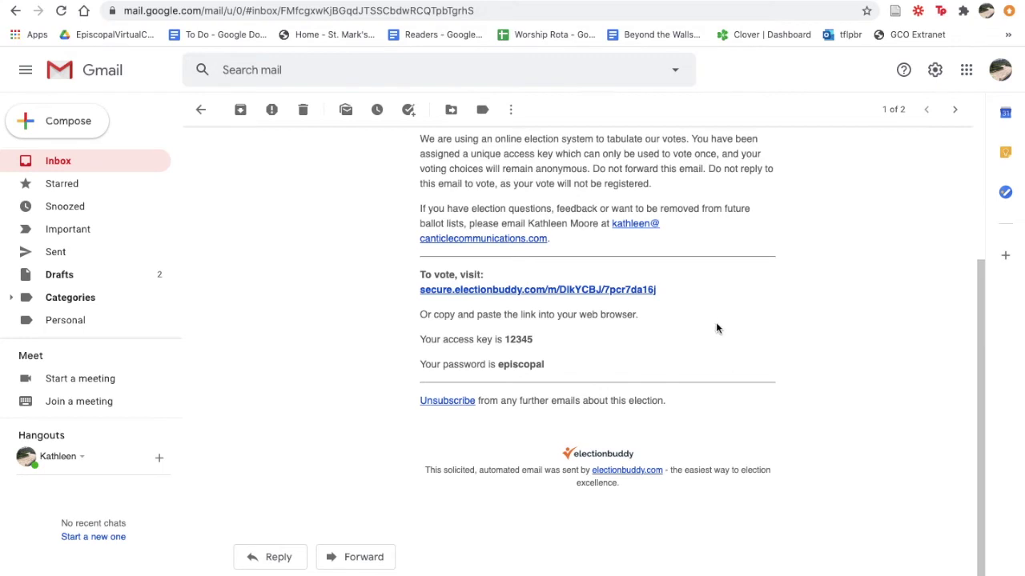
Step: Open the election link and replace the autofilled access key with the one from the email
click(561, 293)
click(271, 210)
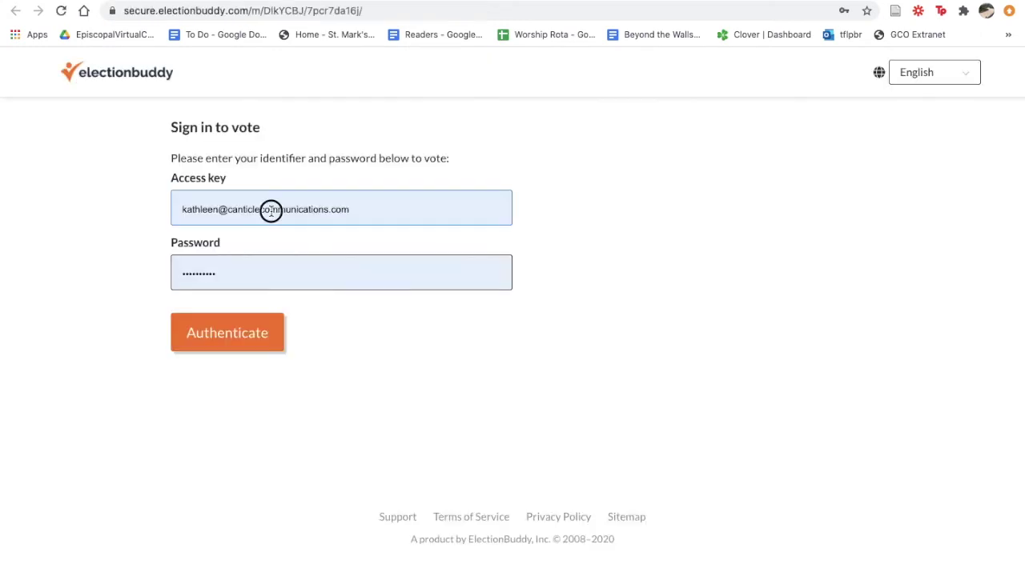
triple_click(270, 210)
key(ctrl+shift+Tab)
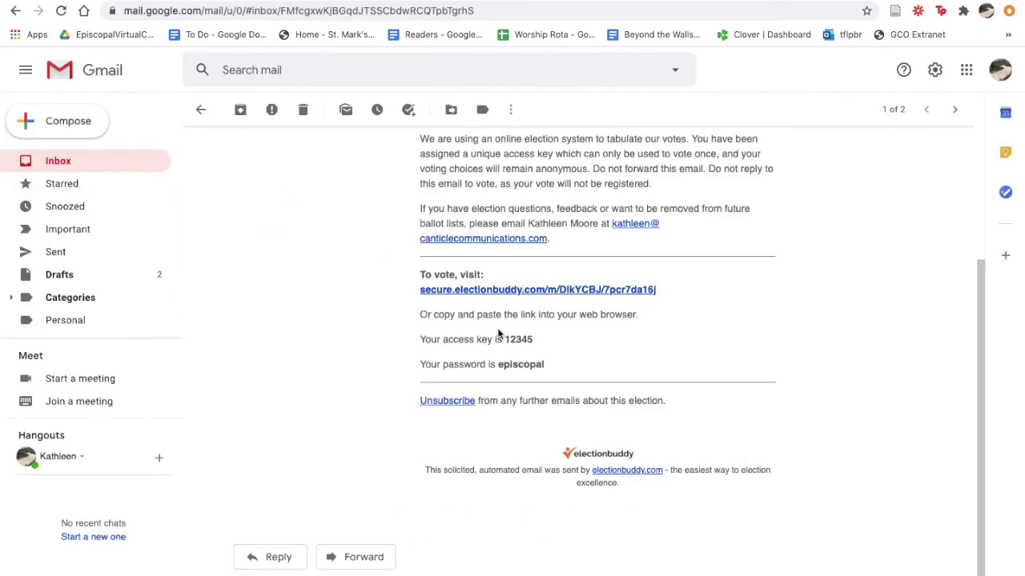
double_click(518, 339)
click(232, 1)
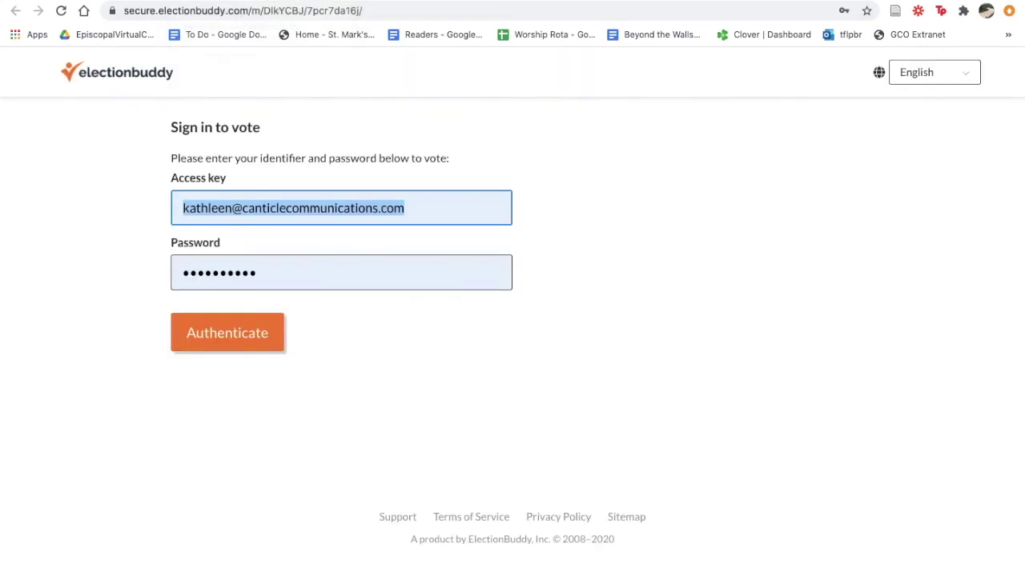
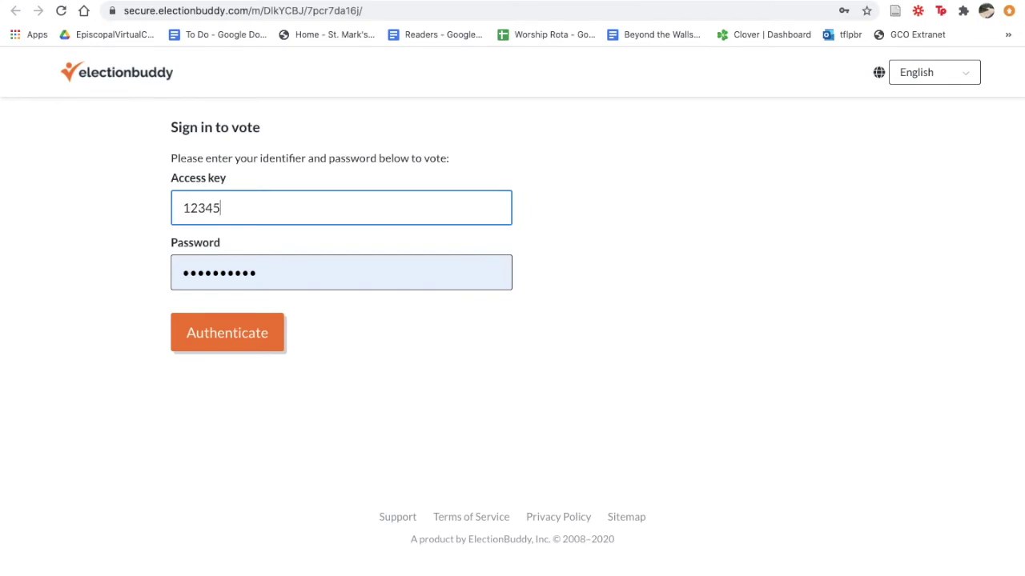
Step: Replace the autofilled password with the emailed password and authenticate
click(34, 2)
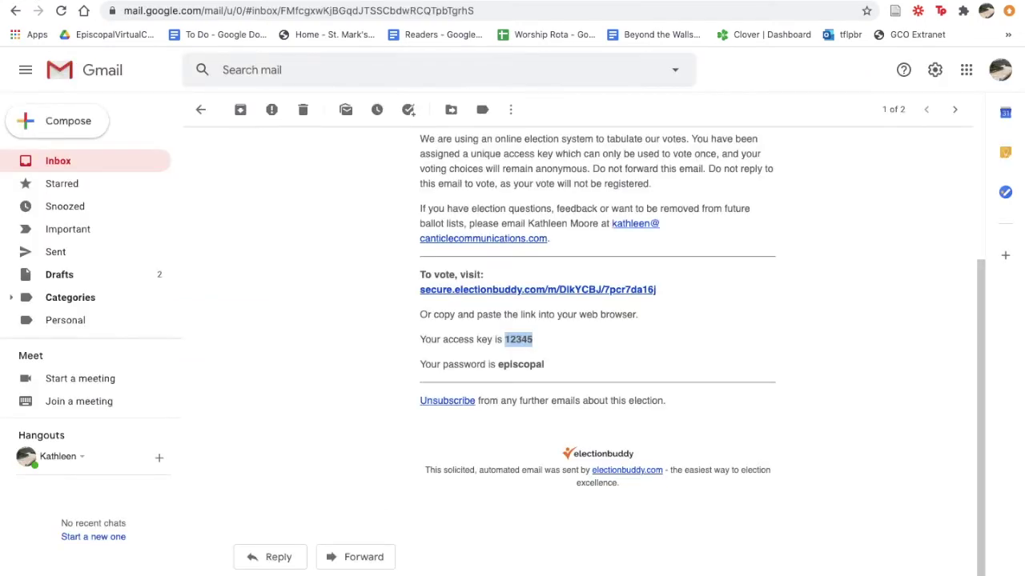
click(232, 1)
click(345, 272)
key(ctrl+a)
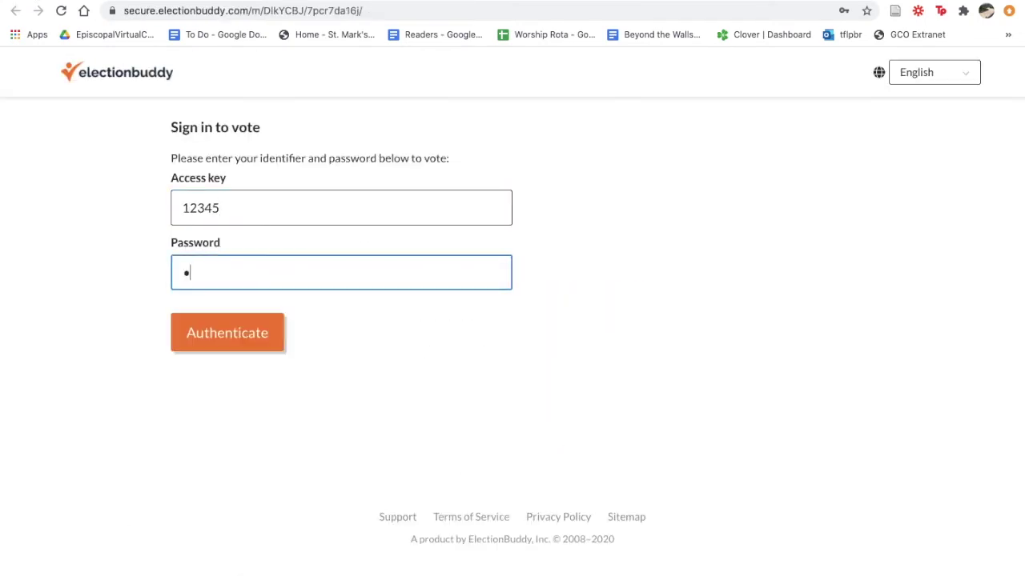
click(244, 333)
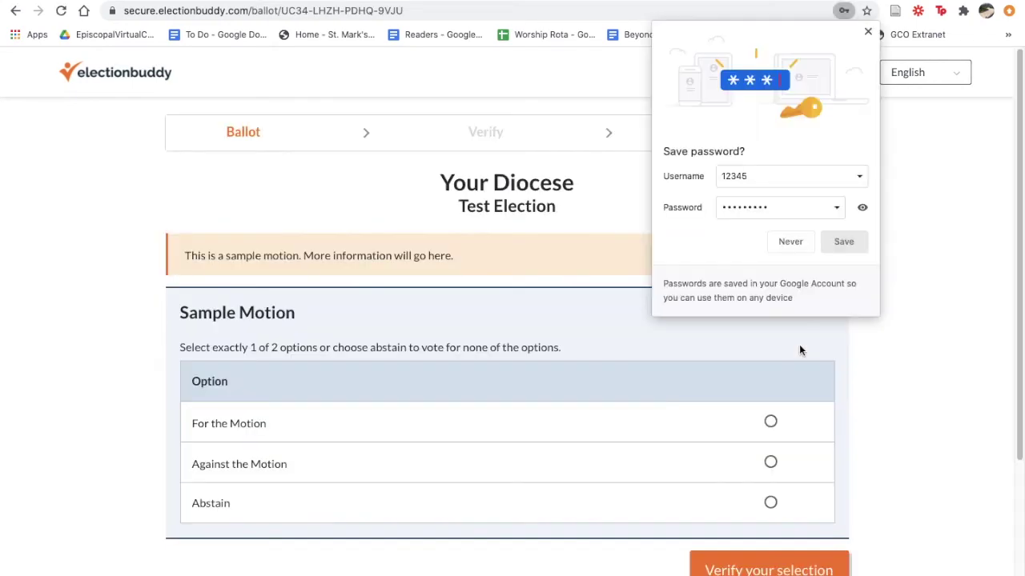
Step: Save the sign-in password in Chrome and scroll the ballot to the Sample Motion
click(825, 241)
scroll(990, 241, down, 1)
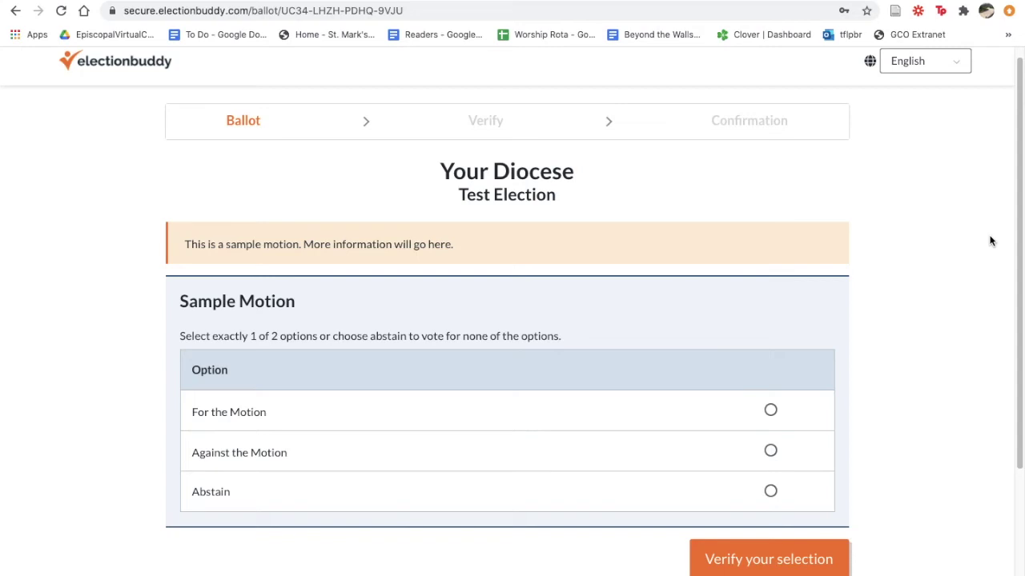
scroll(984, 252, down, 2)
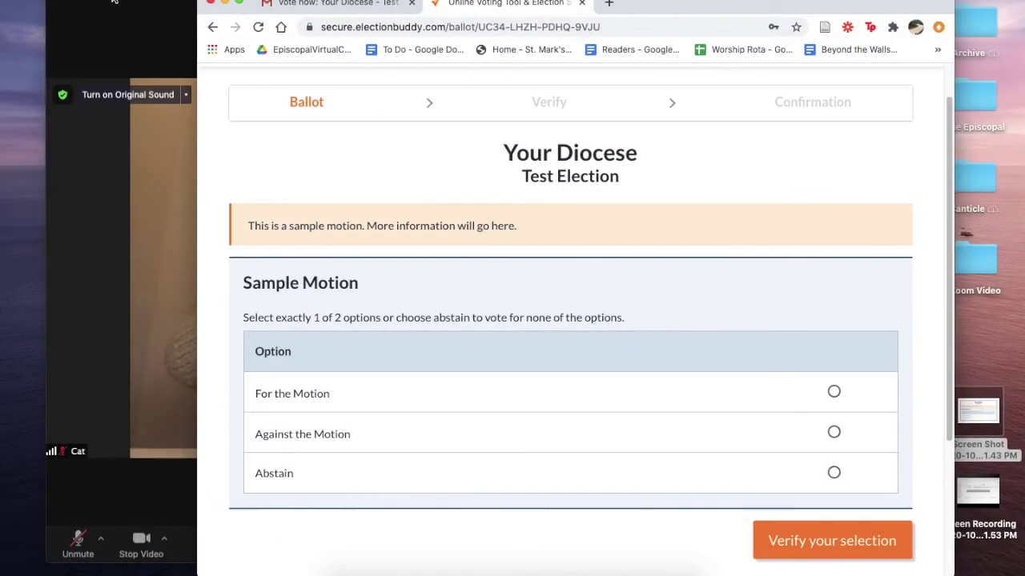
Step: Shift the Zoom meeting window beside Chrome, then bring the ElectionBuddy ballot back on top
click(116, 2)
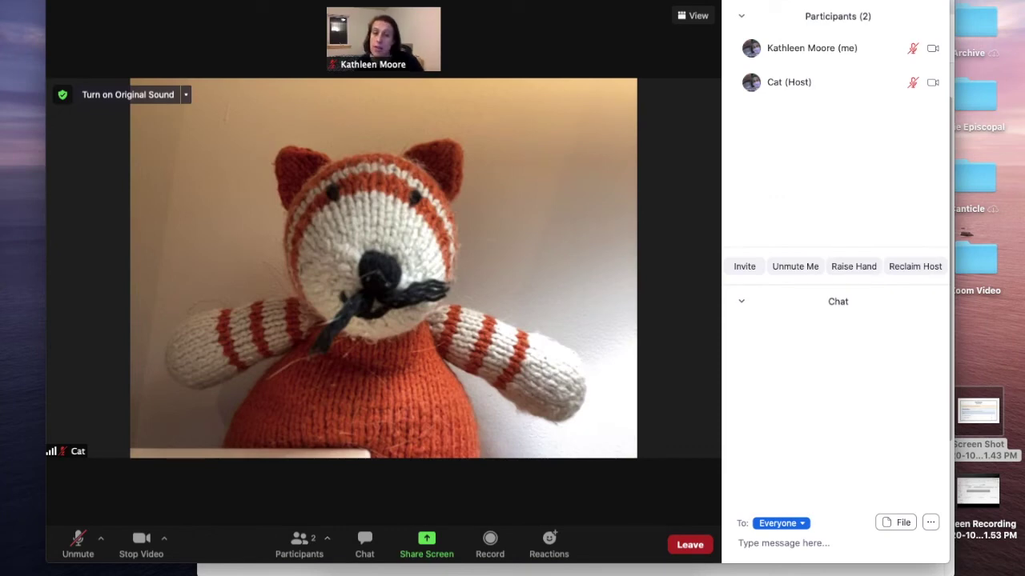
drag(653, 2, 589, 24)
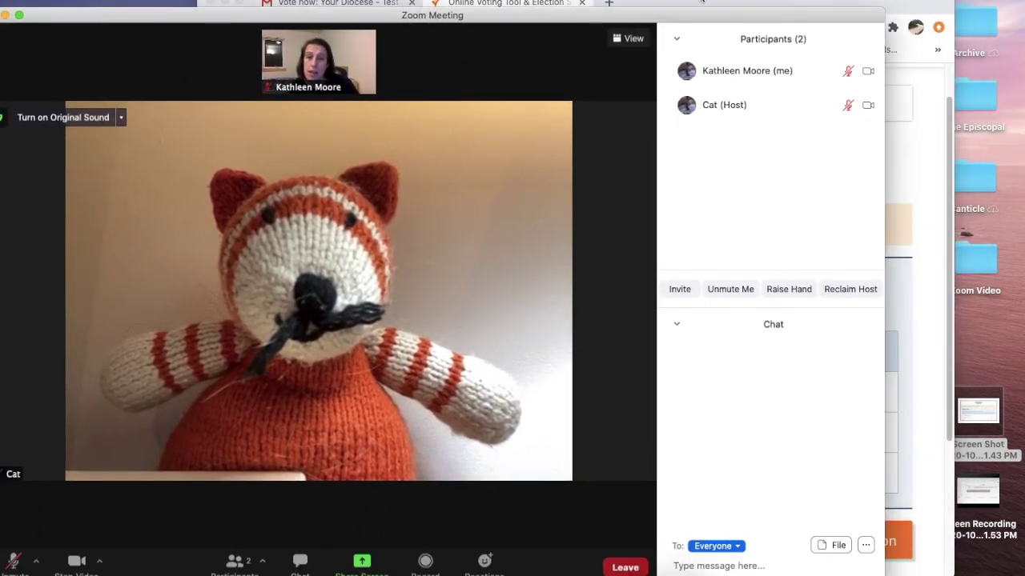
click(701, 3)
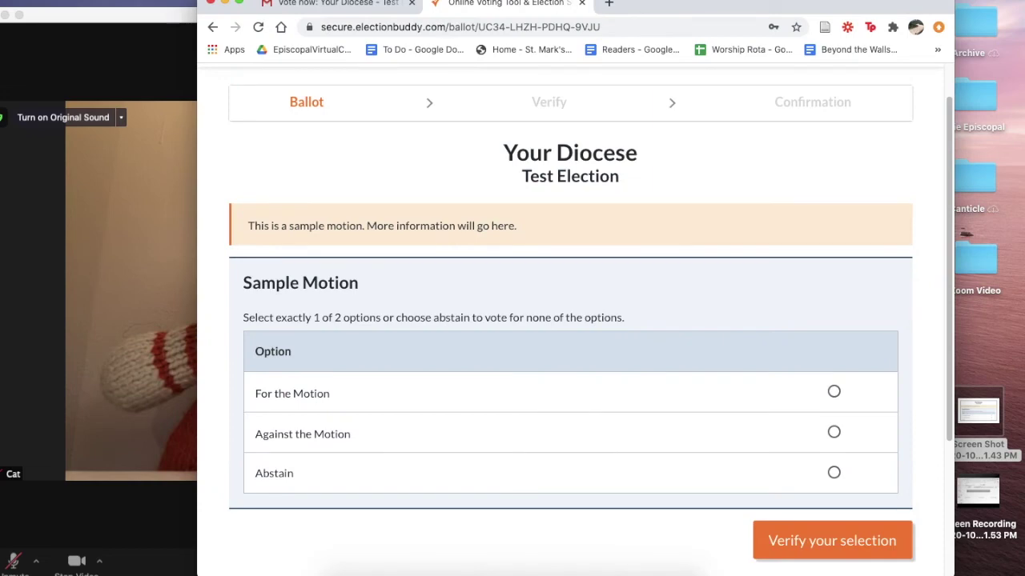
click(153, 16)
click(667, 6)
click(178, 18)
click(701, 4)
drag(156, 18, 196, 14)
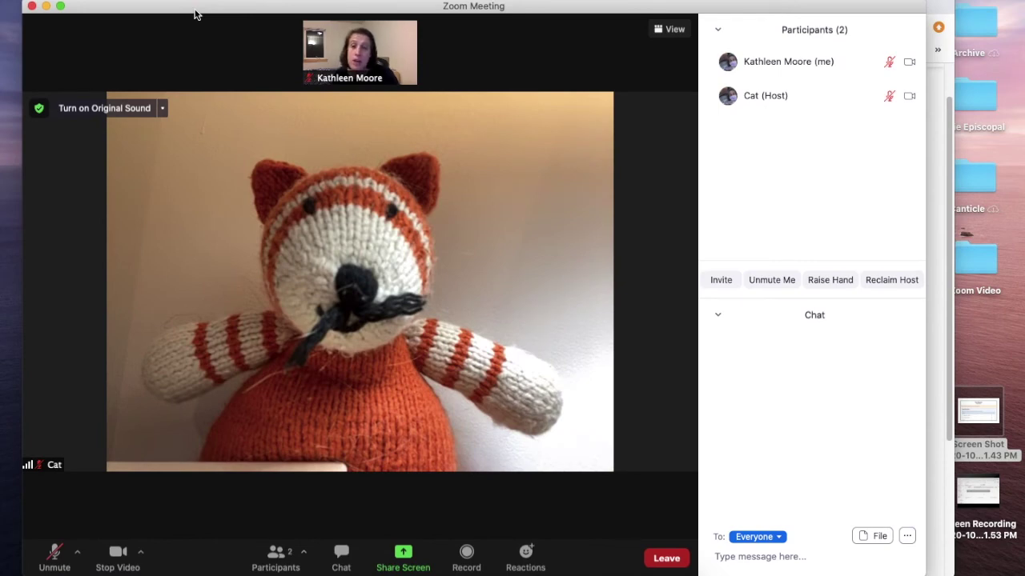
click(679, 0)
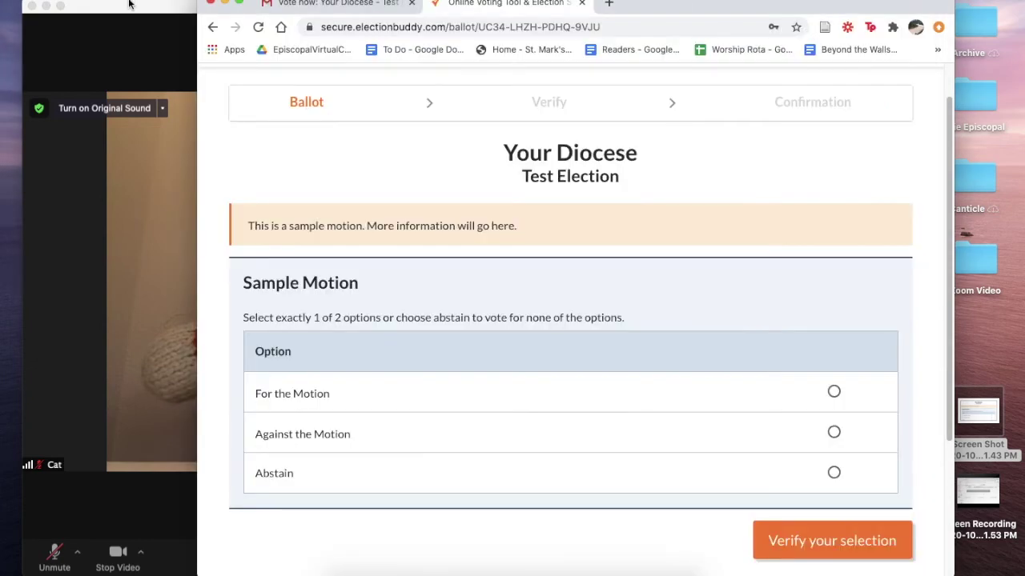
click(130, 2)
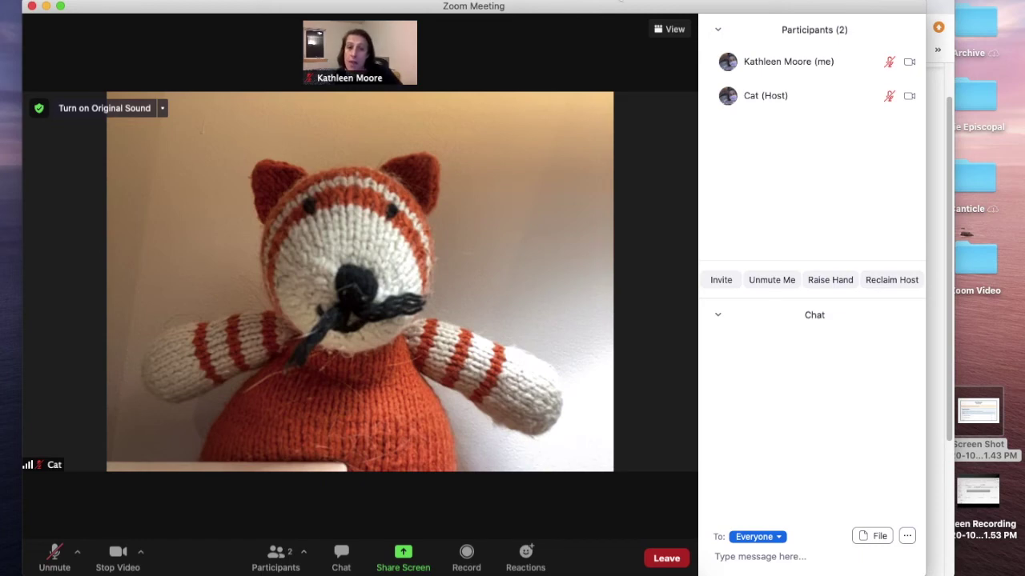
click(618, 0)
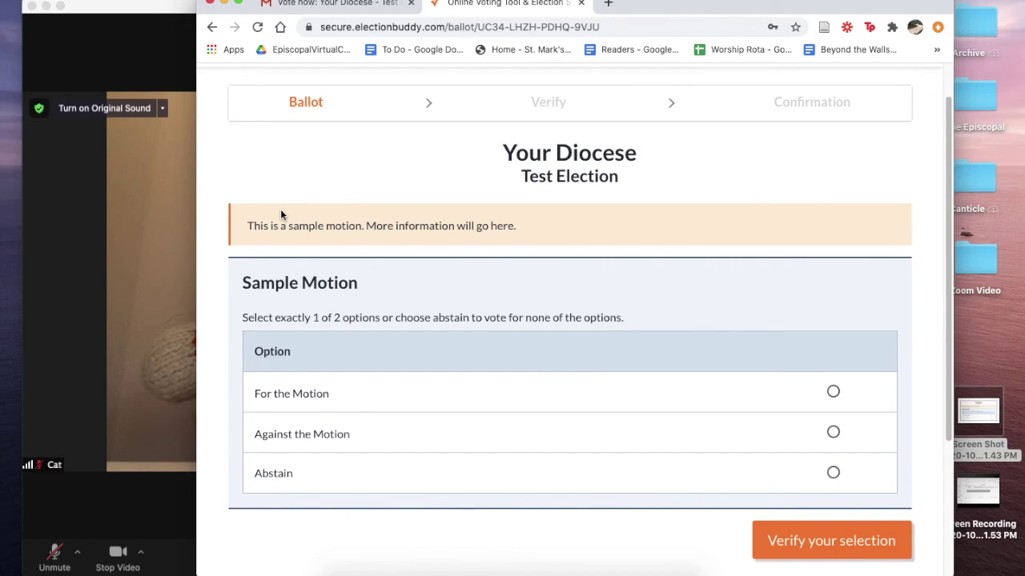
click(140, 198)
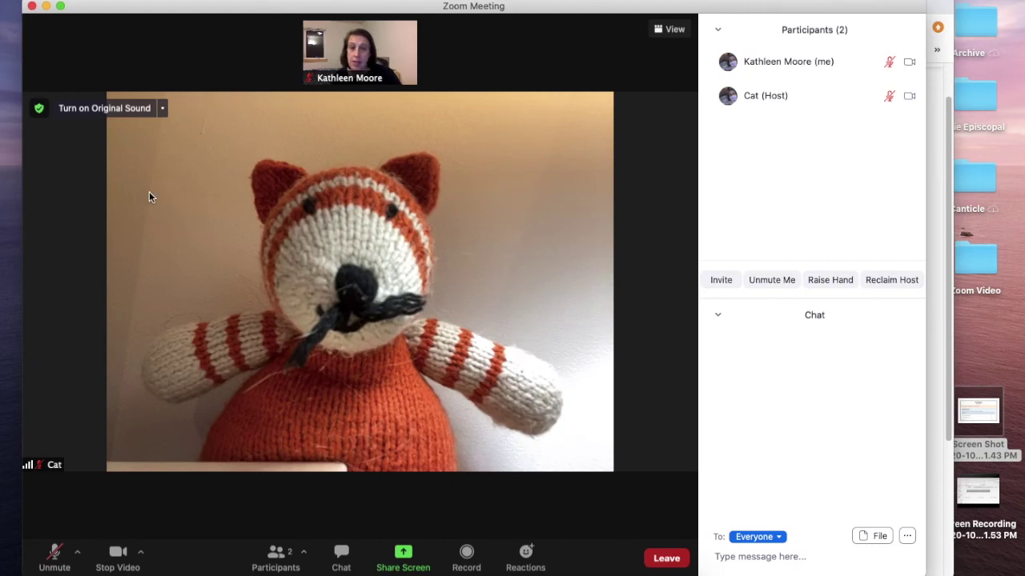
click(790, 0)
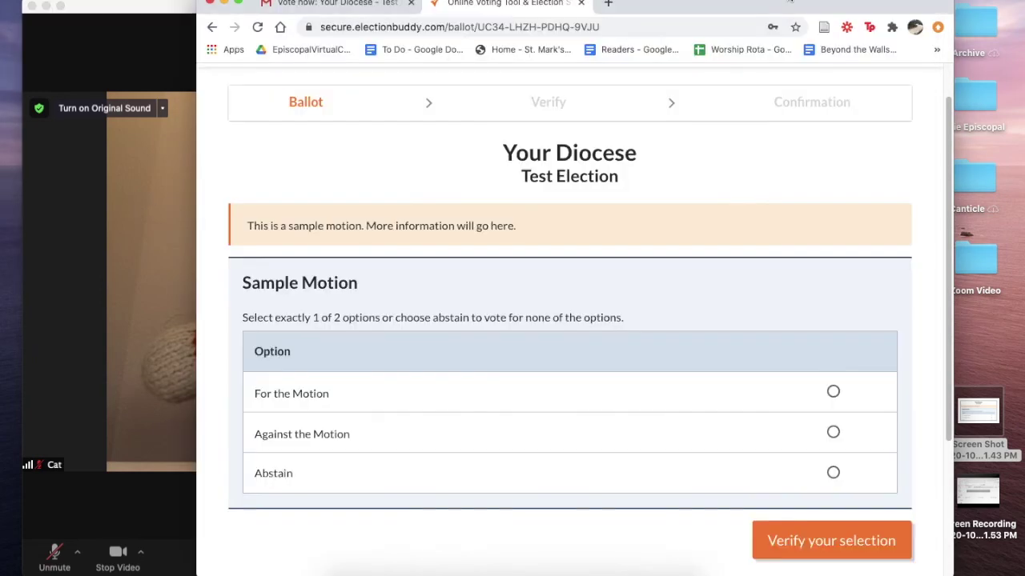
Step: Scroll to the Sample Motion, choose For the Motion, and continue to Verify your selection
scroll(869, 187, down, 1)
scroll(873, 168, down, 1)
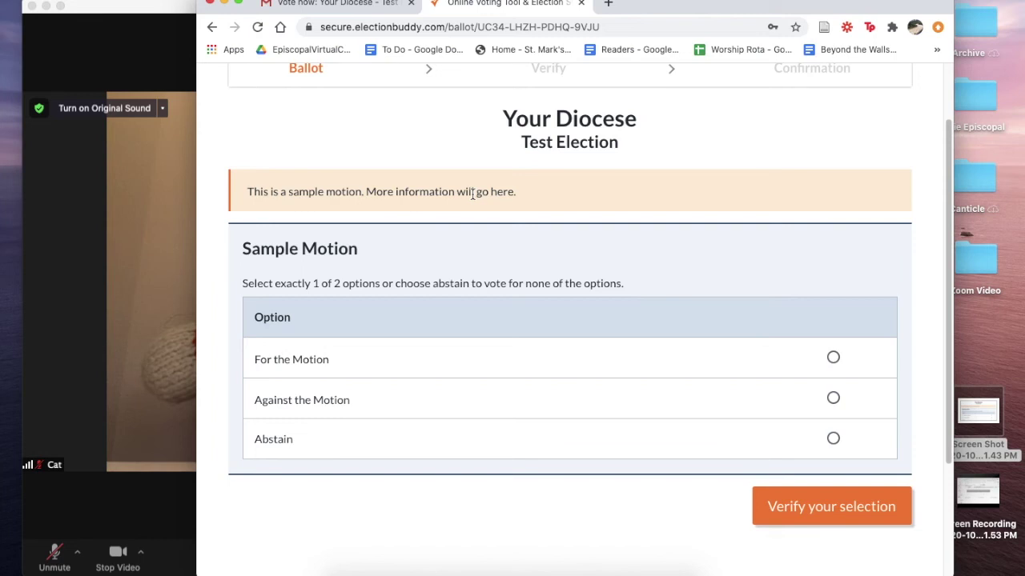
scroll(472, 195, down, 1)
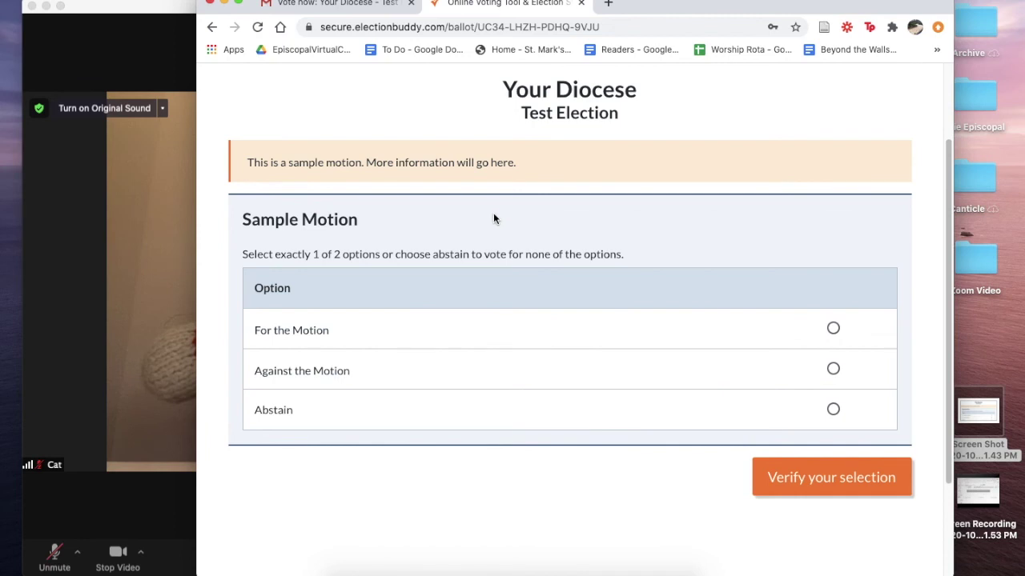
scroll(493, 218, down, 1)
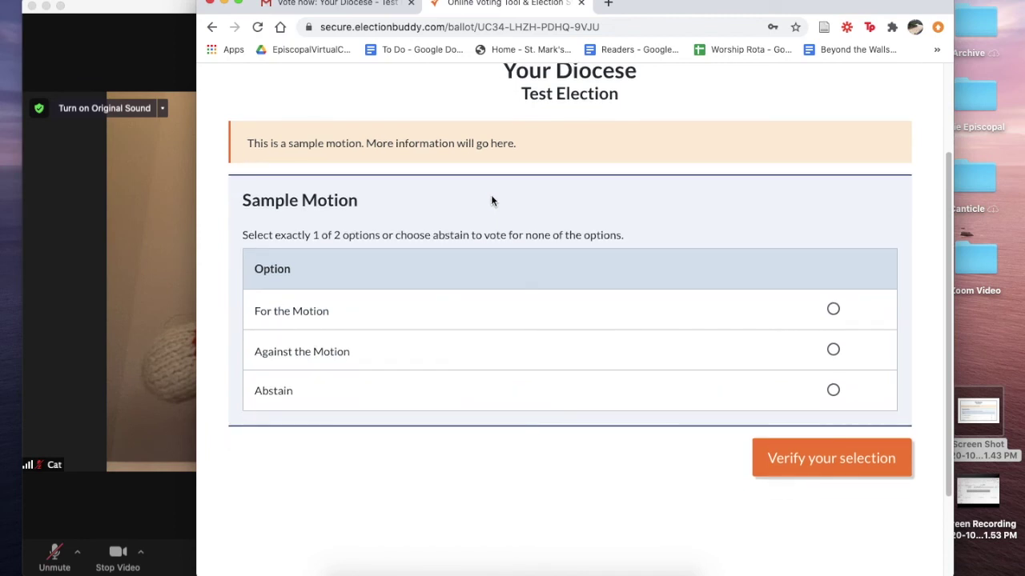
scroll(491, 201, down, 1)
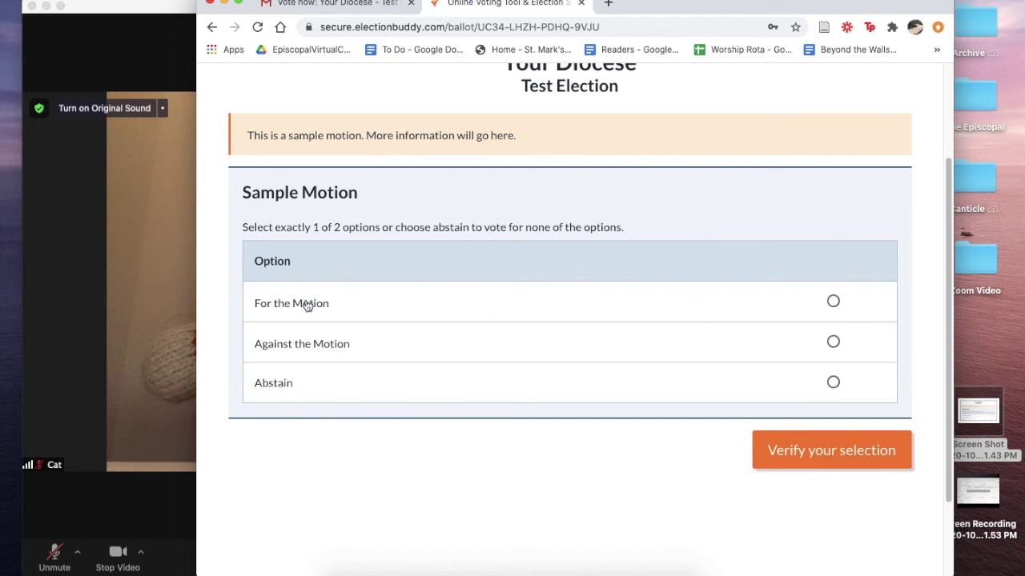
click(834, 302)
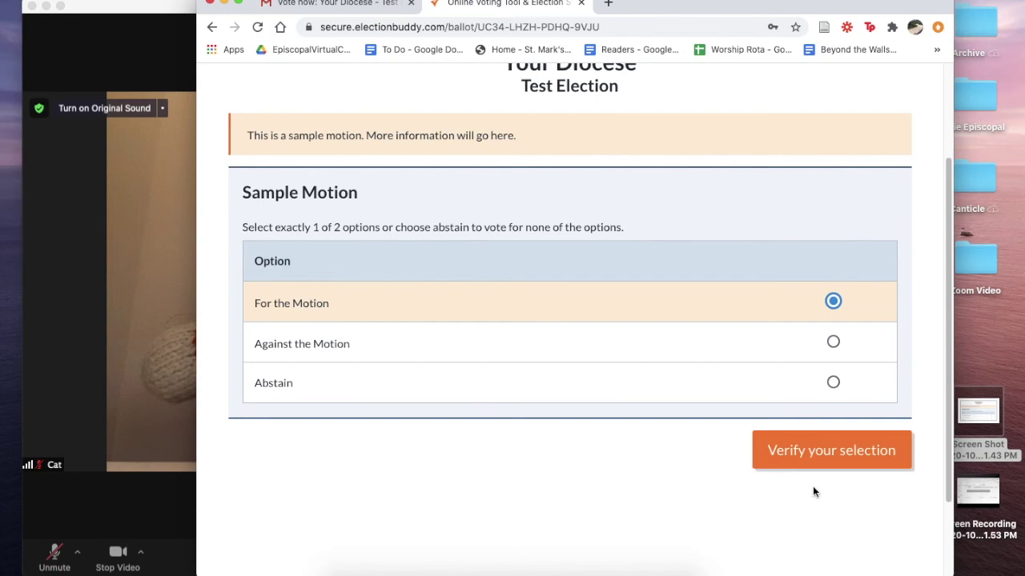
click(812, 453)
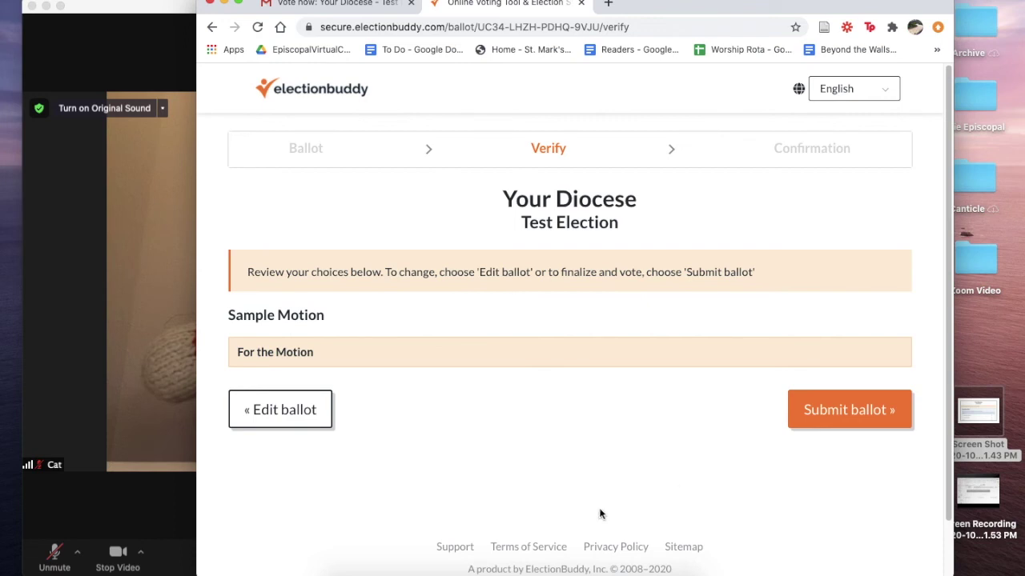
Step: Edit the Sample Motion ballot to Against the Motion, verify the choice, and submit it
click(268, 418)
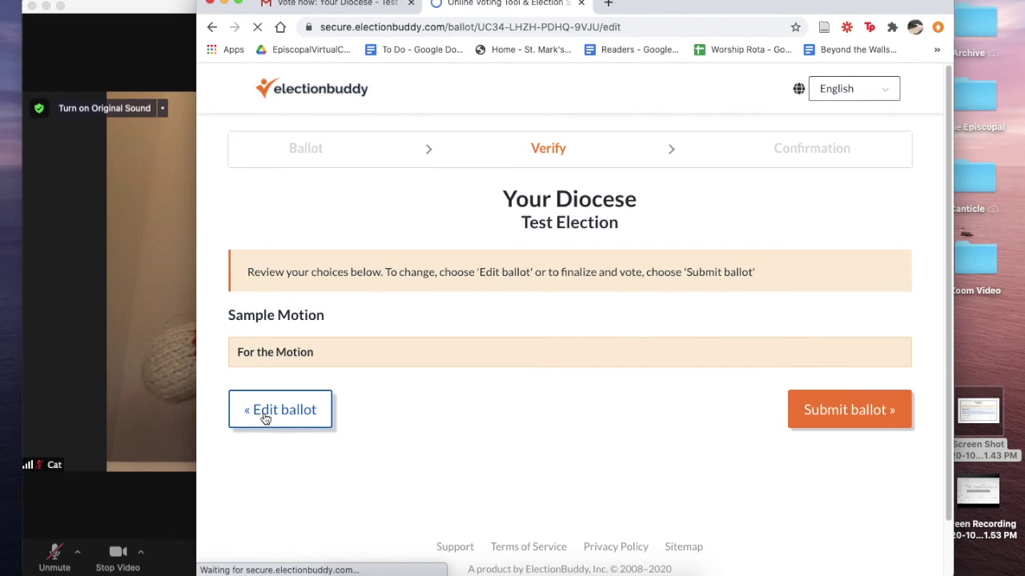
scroll(620, 342, down, 2)
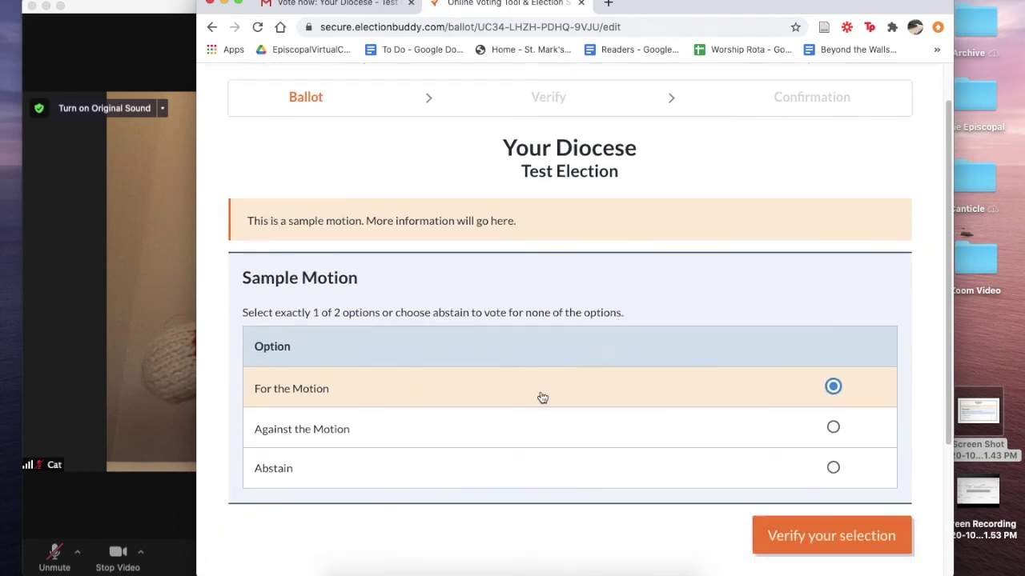
click(832, 427)
click(805, 531)
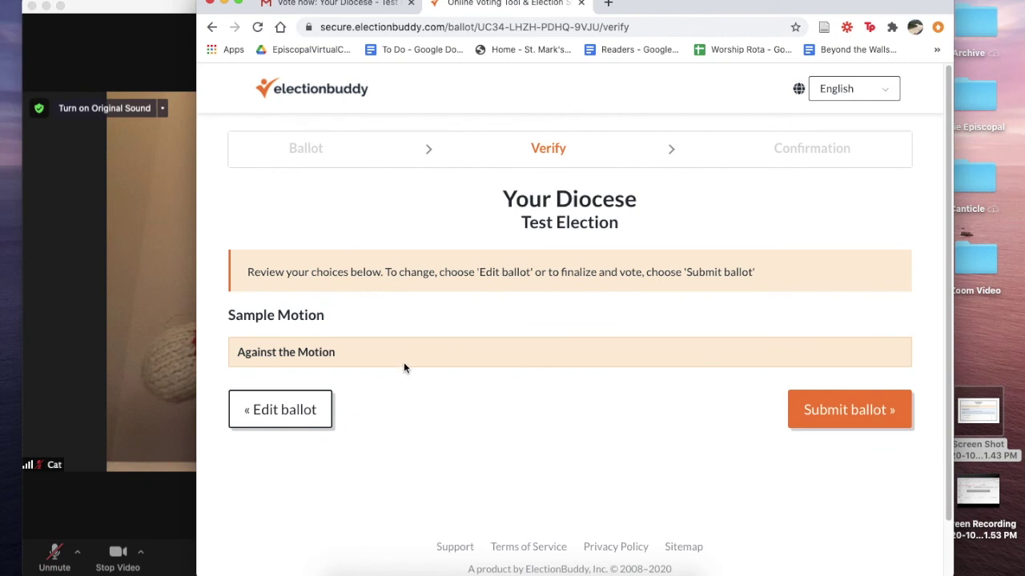
click(858, 420)
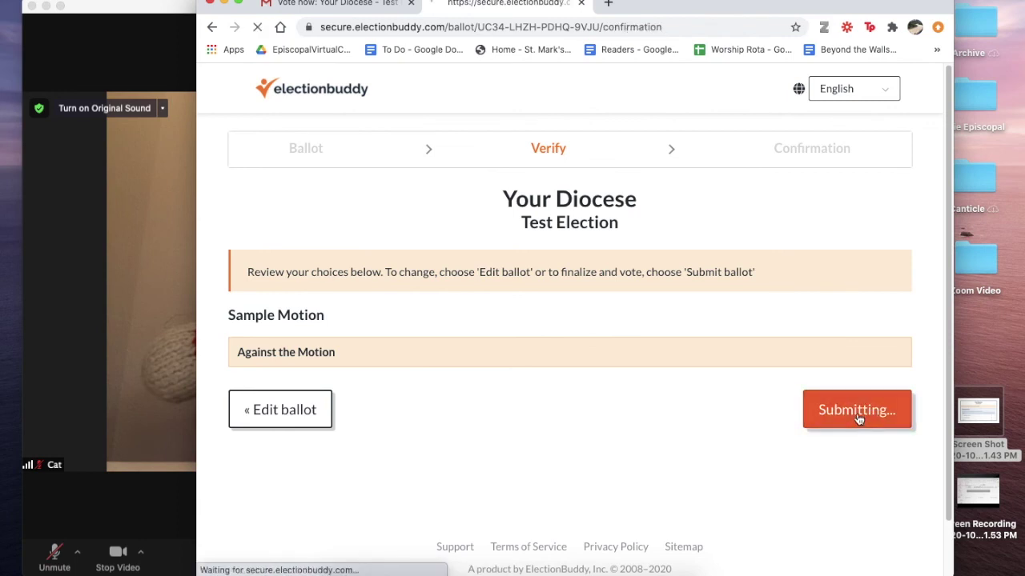